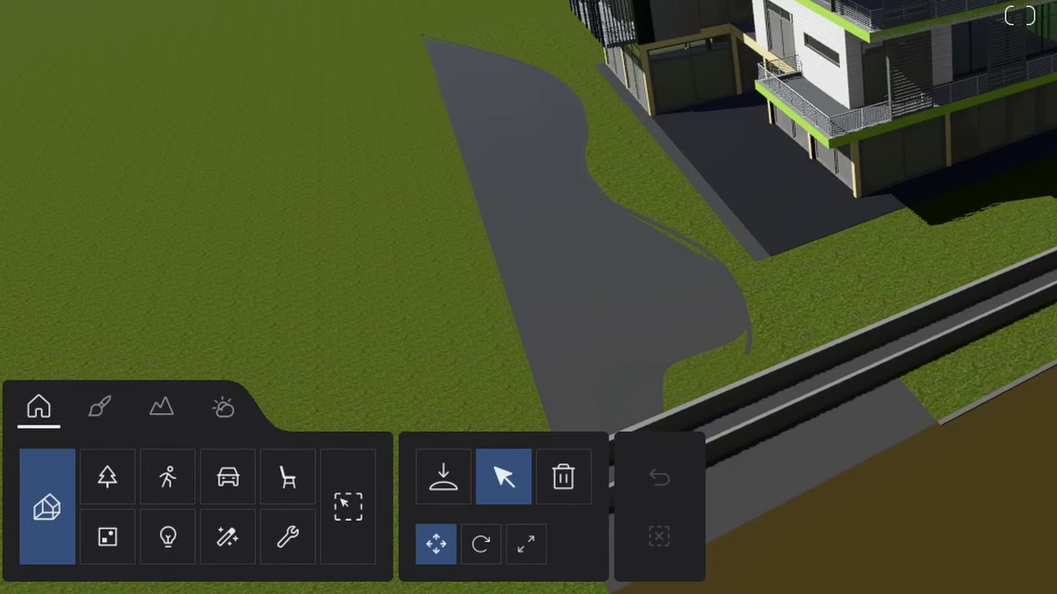
Enable the OpenStreetMap terrain and locate the project site at coordinates 43.666615, 7.182188
{"action": "left_click", "coordinate": [162, 407]}
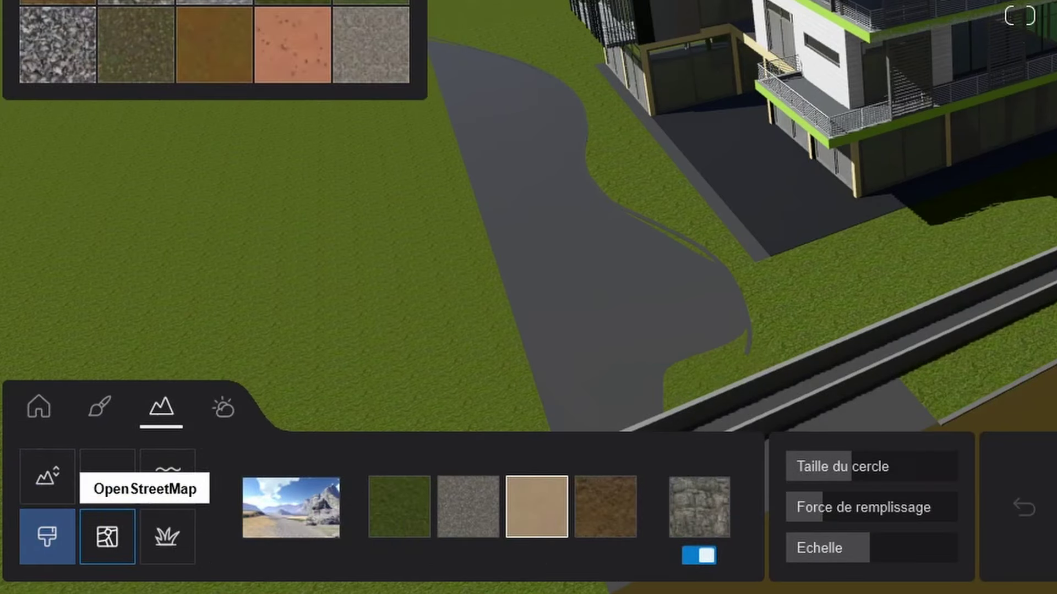
{"action": "left_click", "coordinate": [107, 537]}
{"action": "left_click", "coordinate": [241, 506]}
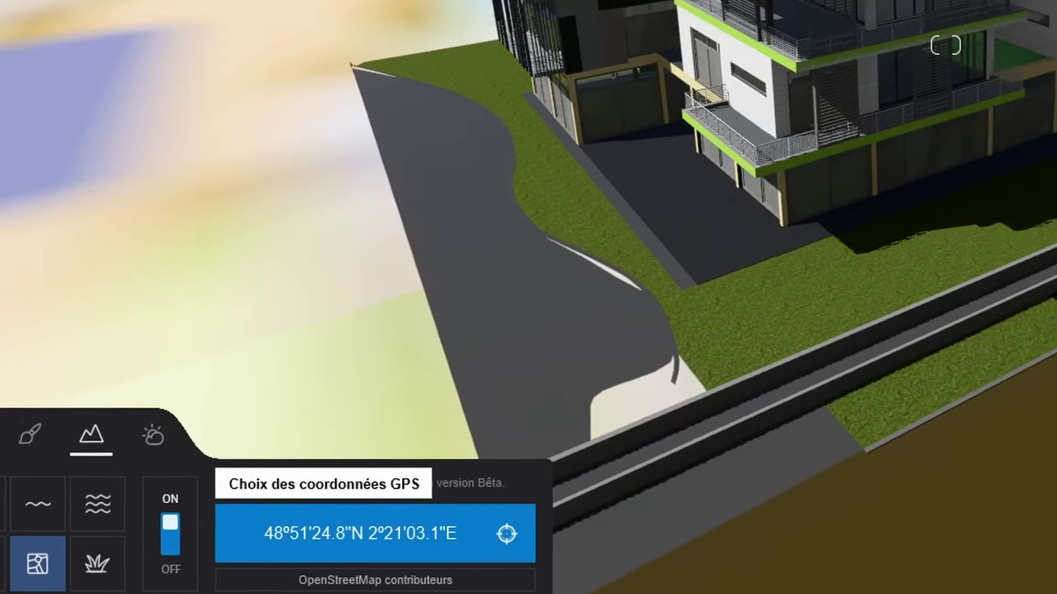
{"action": "left_click", "coordinate": [446, 506]}
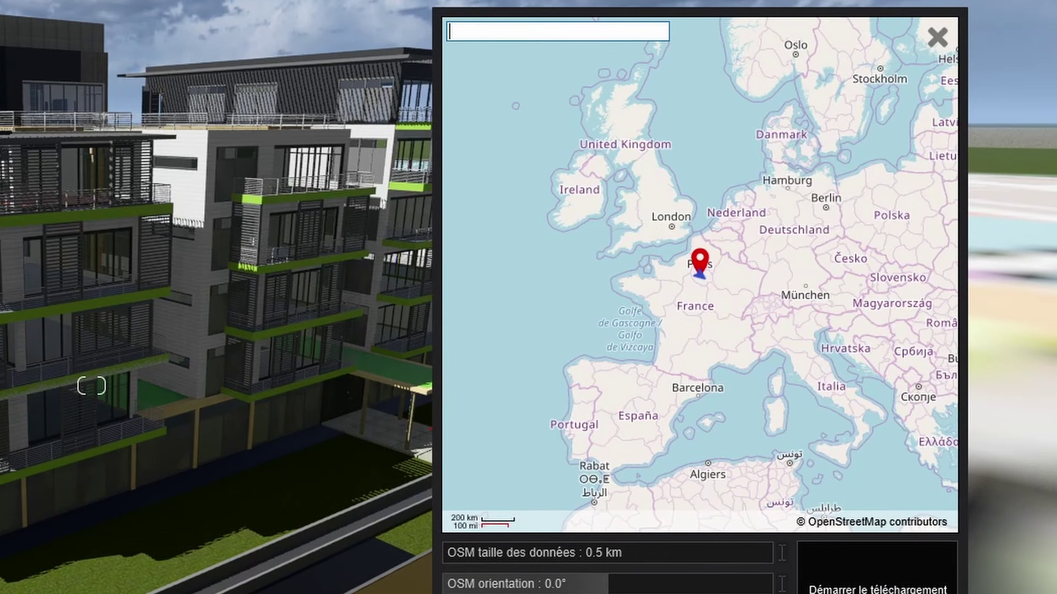
{"action": "type", "text": "43.666615, 7.182188"}
{"action": "key", "text": "Return"}
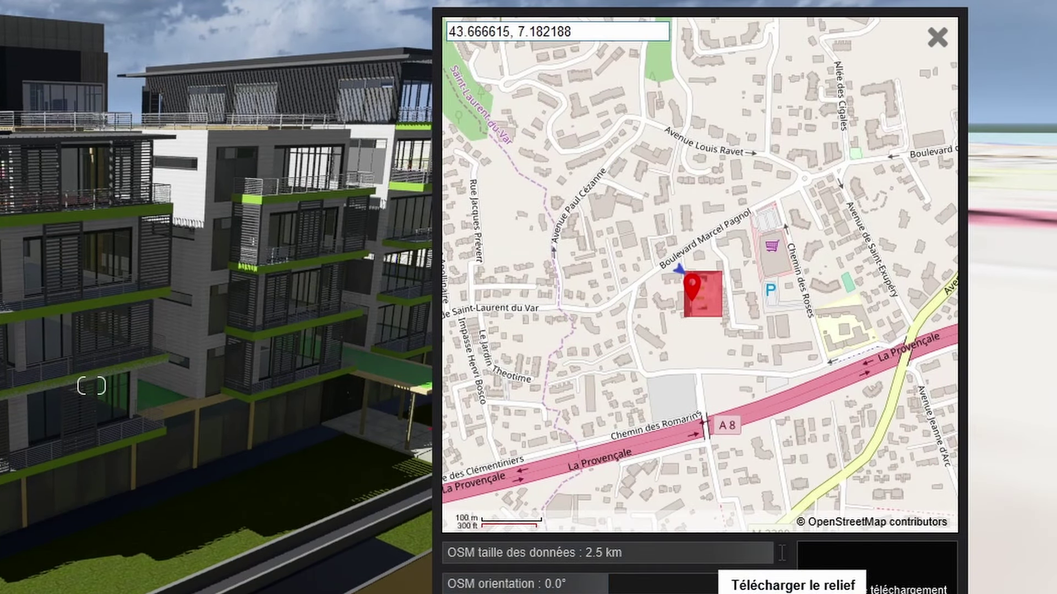
Download 2.5 km of OSM data with Esri heightmaps and satellite maps, and switch off the Landuse and Earth layers
{"action": "left_click", "coordinate": [707, 390]}
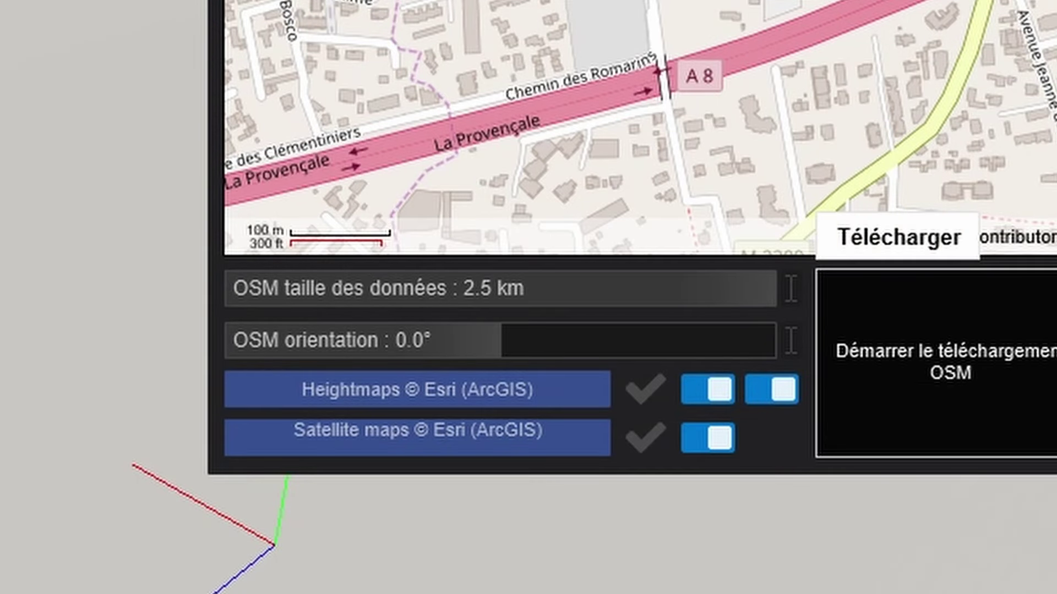
{"action": "left_click", "coordinate": [936, 362]}
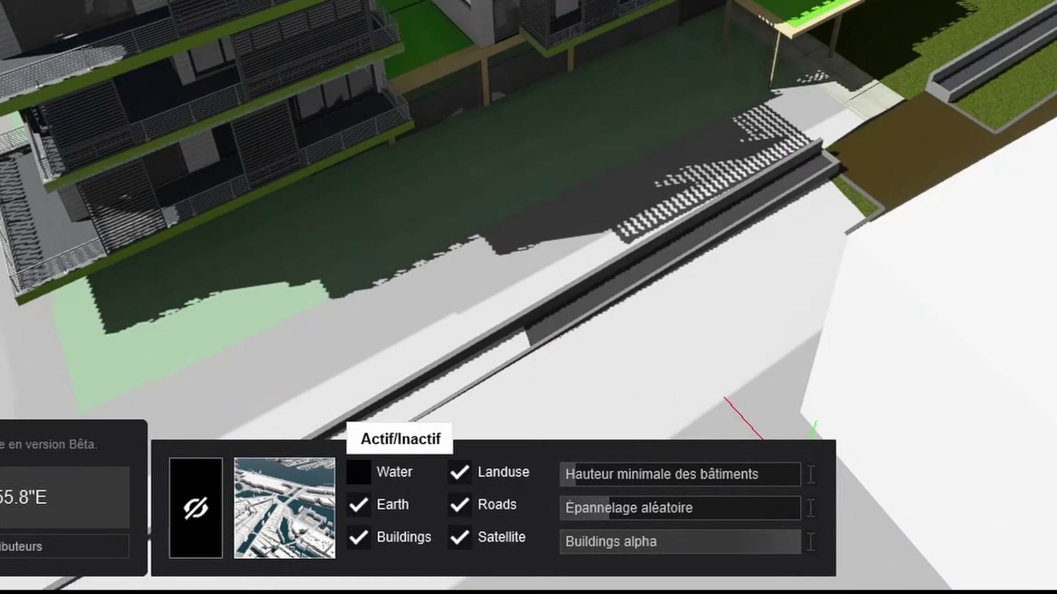
{"action": "left_click", "coordinate": [460, 472]}
{"action": "left_click", "coordinate": [358, 505]}
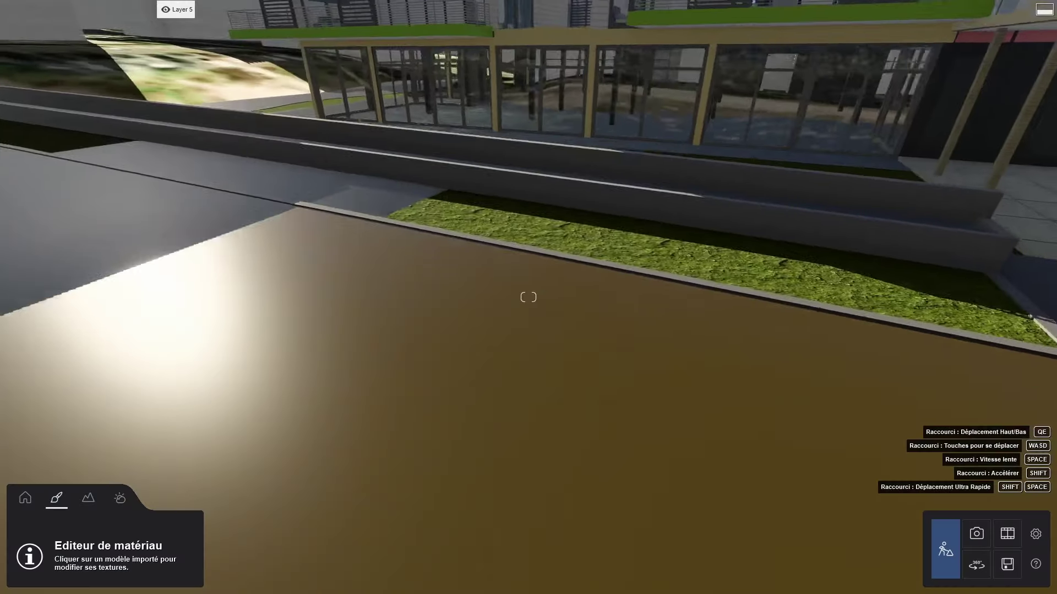
Apply the Pavement stone 020 material to the Trottoir surface, with a custom scale of 1.0 m and 200% relief
{"action": "key", "text": "w"}
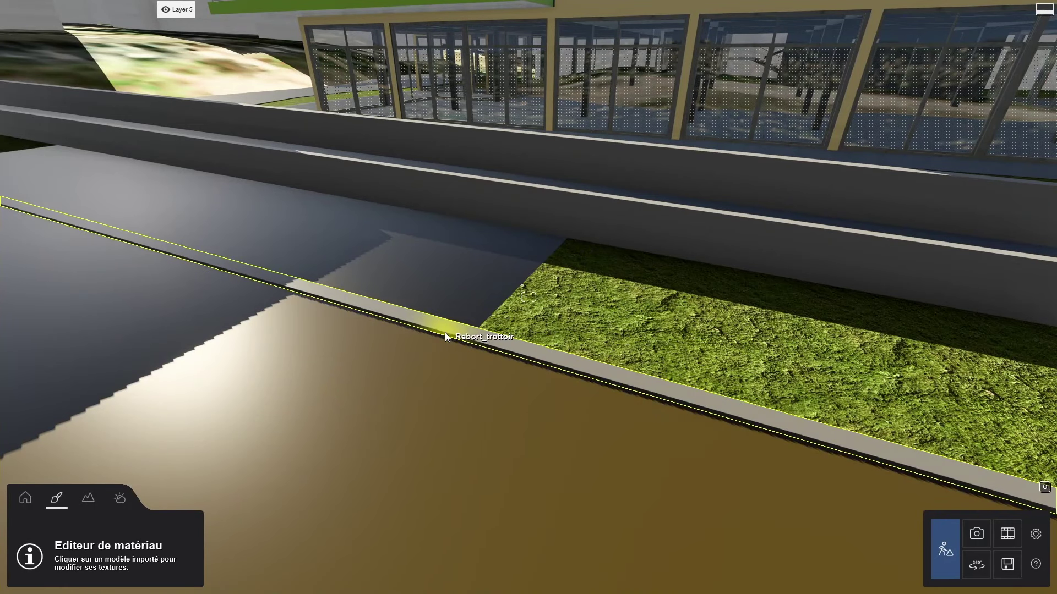
{"action": "left_click", "coordinate": [445, 295]}
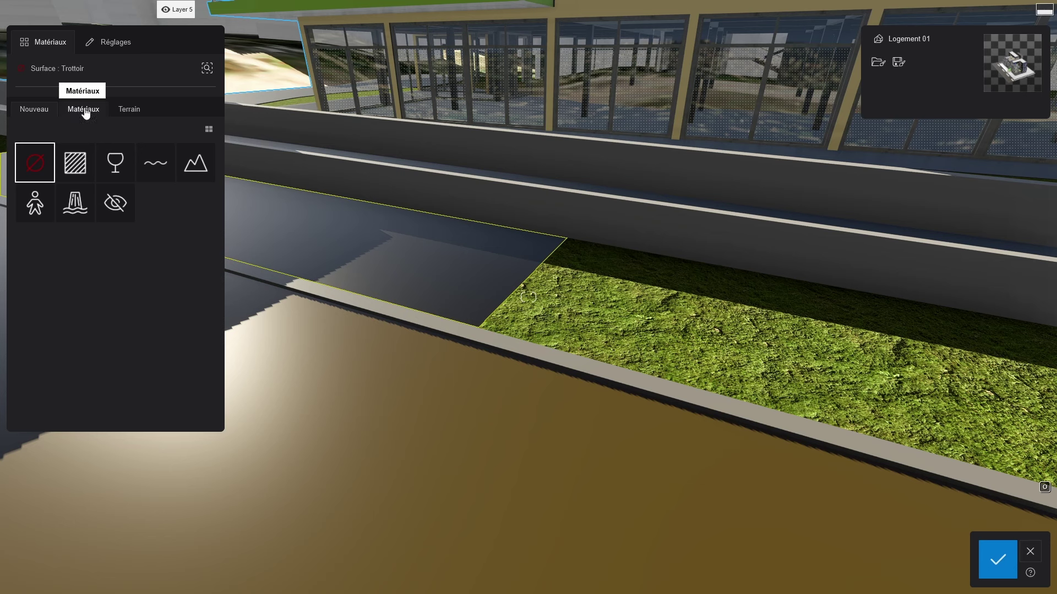
{"action": "left_click", "coordinate": [120, 111]}
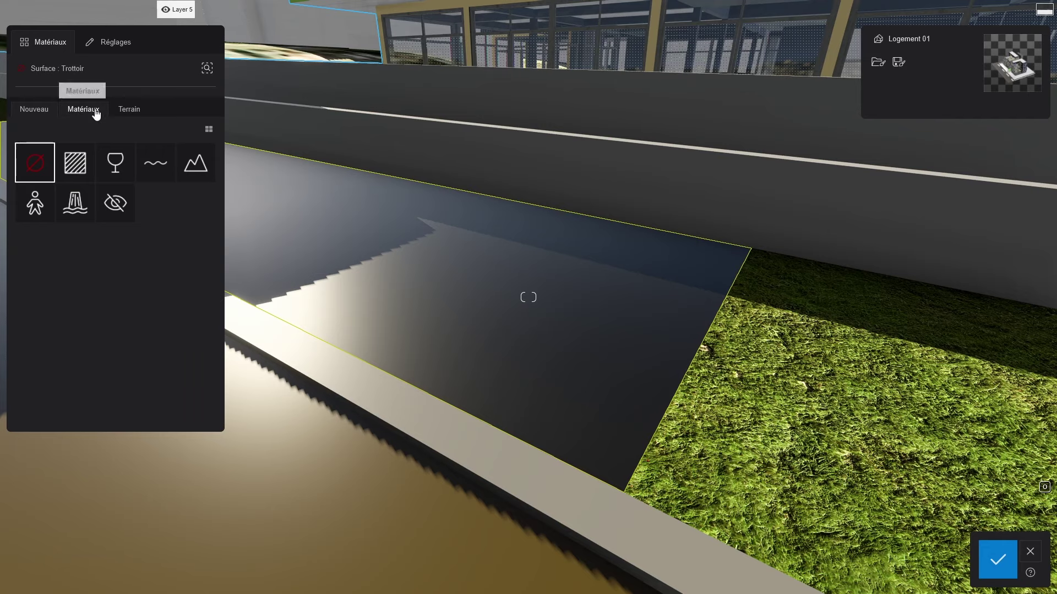
{"action": "left_click", "coordinate": [96, 114]}
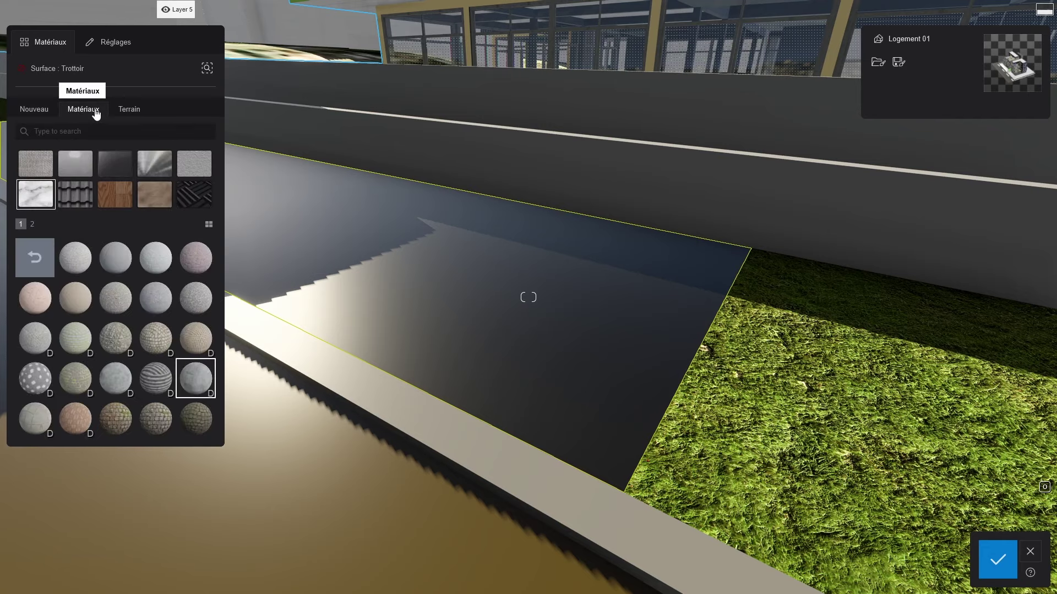
{"action": "left_click", "coordinate": [40, 196]}
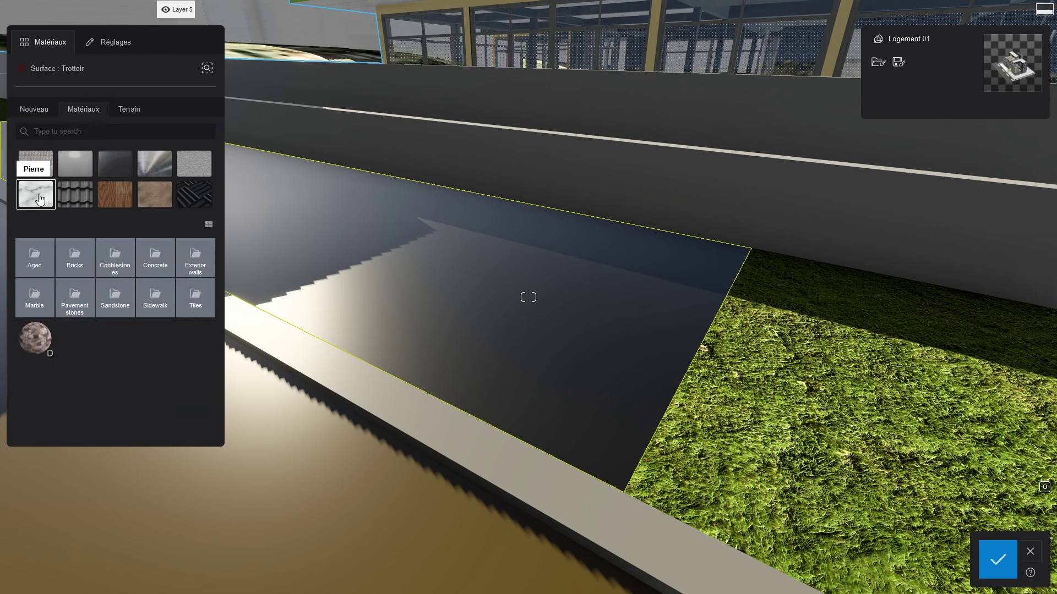
{"action": "left_click", "coordinate": [72, 300]}
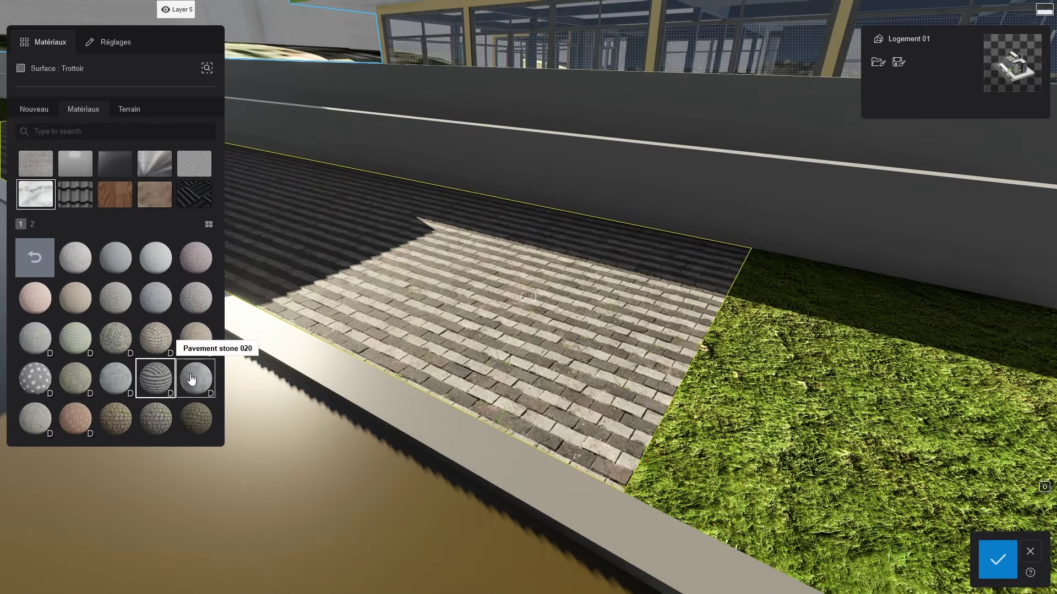
{"action": "left_click", "coordinate": [197, 382]}
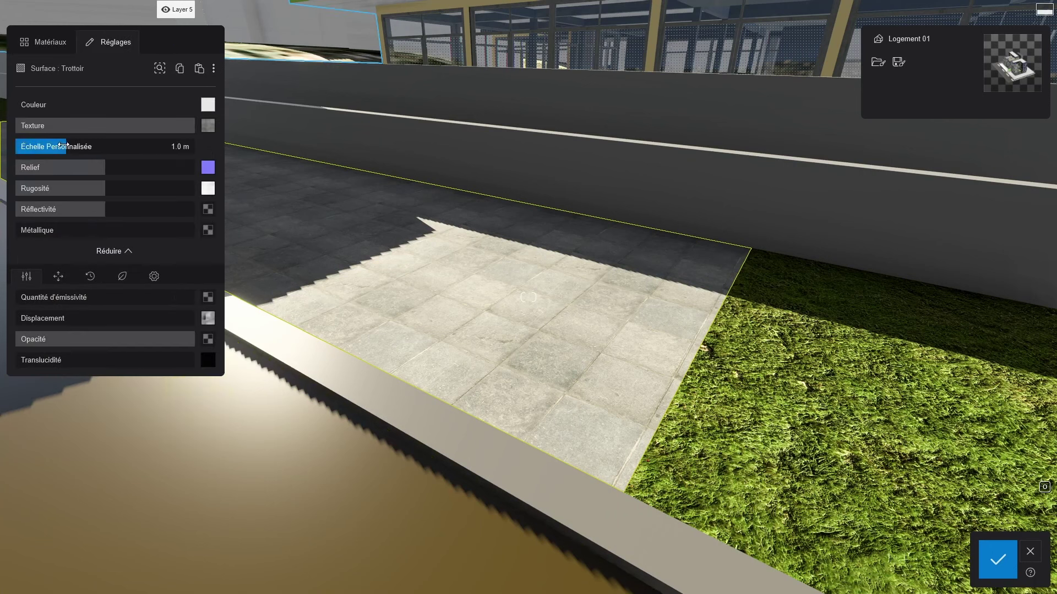
{"action": "left_click_drag", "start_coordinate": [62, 146], "coordinate": [67, 147]}
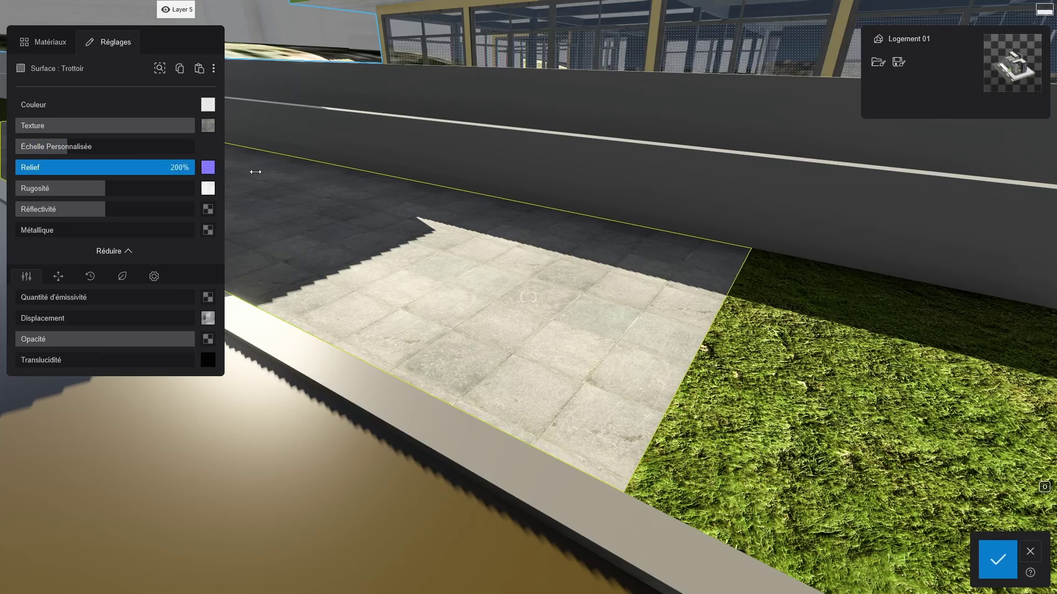
{"action": "left_click", "coordinate": [1001, 553]}
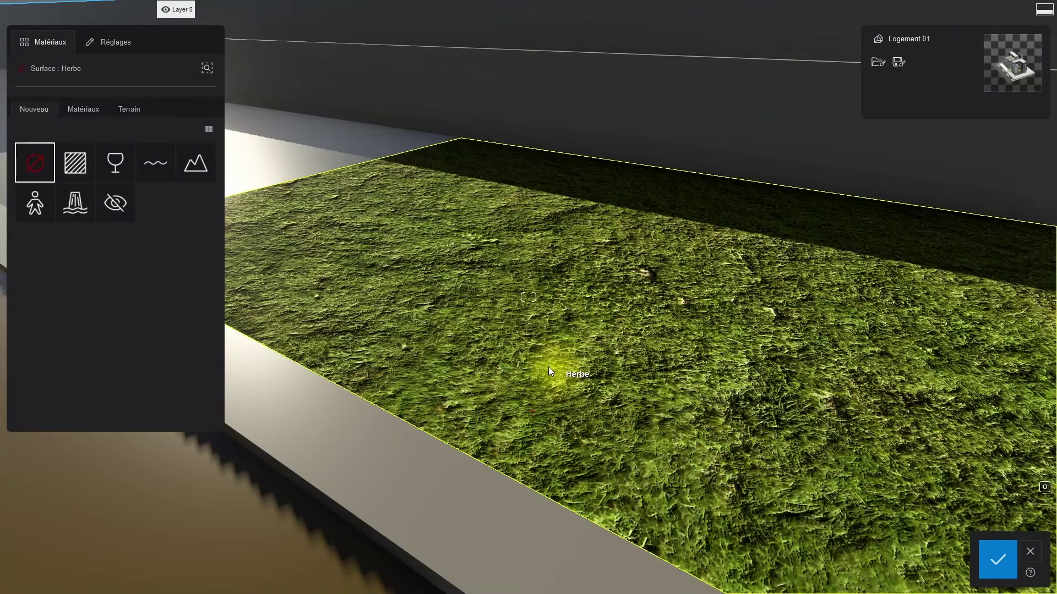
Apply the Wild Grass 01 3D grass to the Herbe surface and adjust its custom scale
{"action": "left_click", "coordinate": [129, 109]}
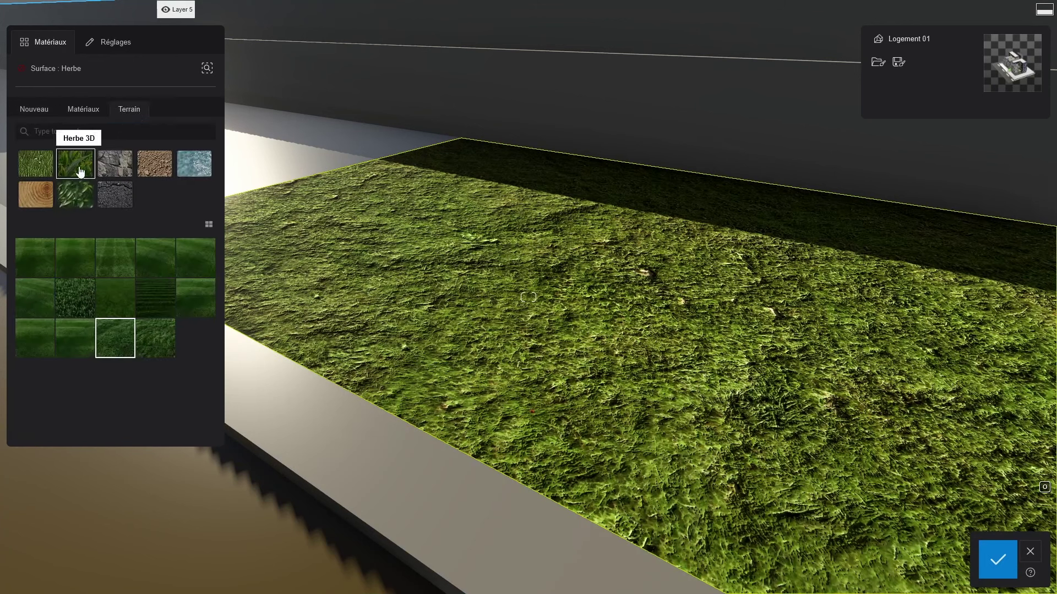
{"action": "left_click", "coordinate": [121, 339]}
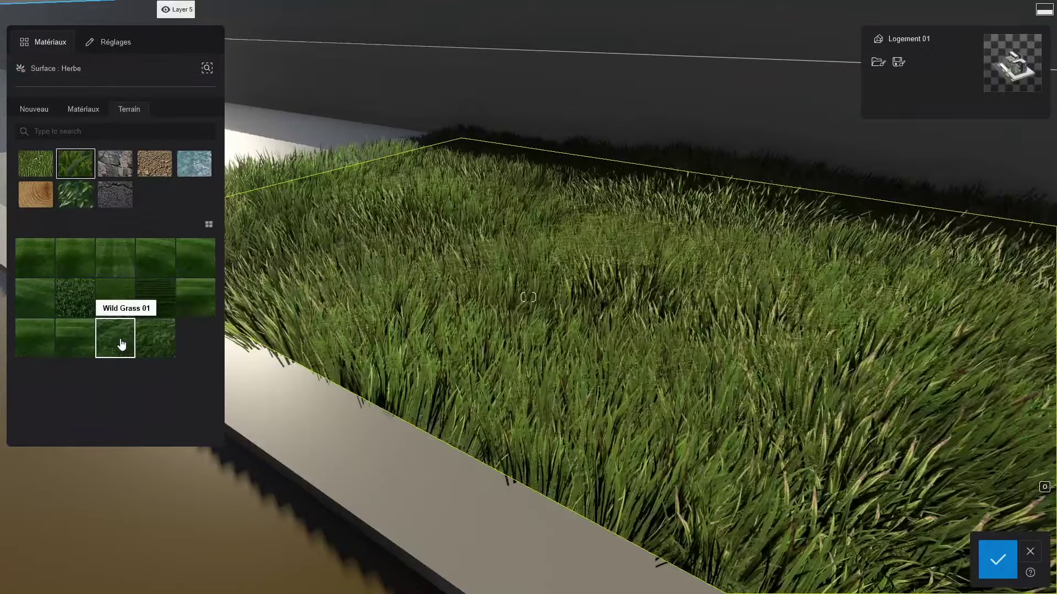
{"action": "left_click", "coordinate": [65, 249]}
Lower the grass's bending force, size, length and roughness, set its torsion to 0%, and adjust its texture strength
{"action": "left_click", "coordinate": [52, 189]}
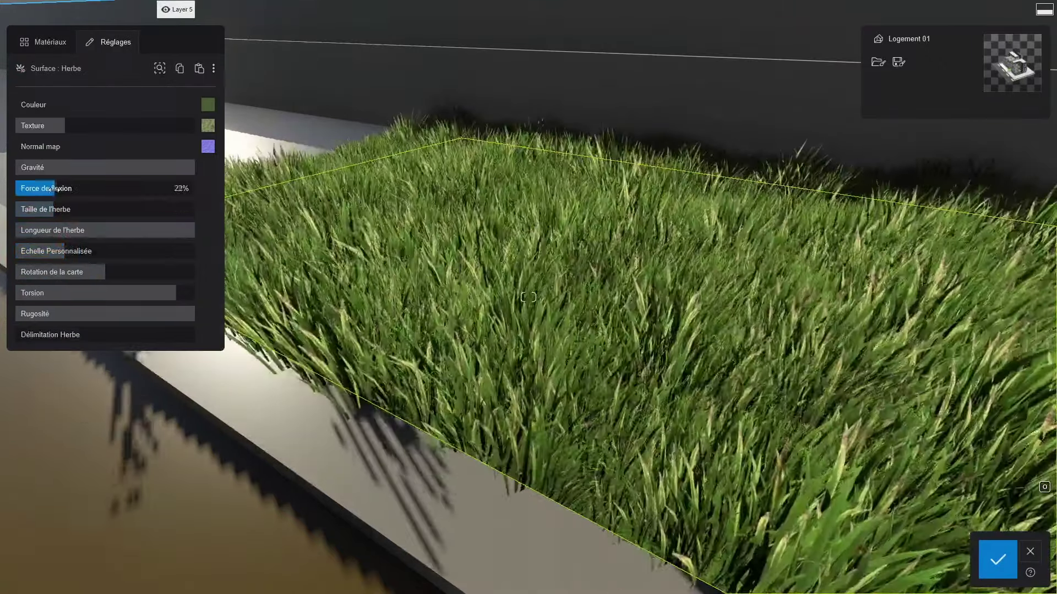
{"action": "left_click", "coordinate": [46, 227]}
{"action": "left_click", "coordinate": [26, 209]}
{"action": "left_click", "coordinate": [17, 293]}
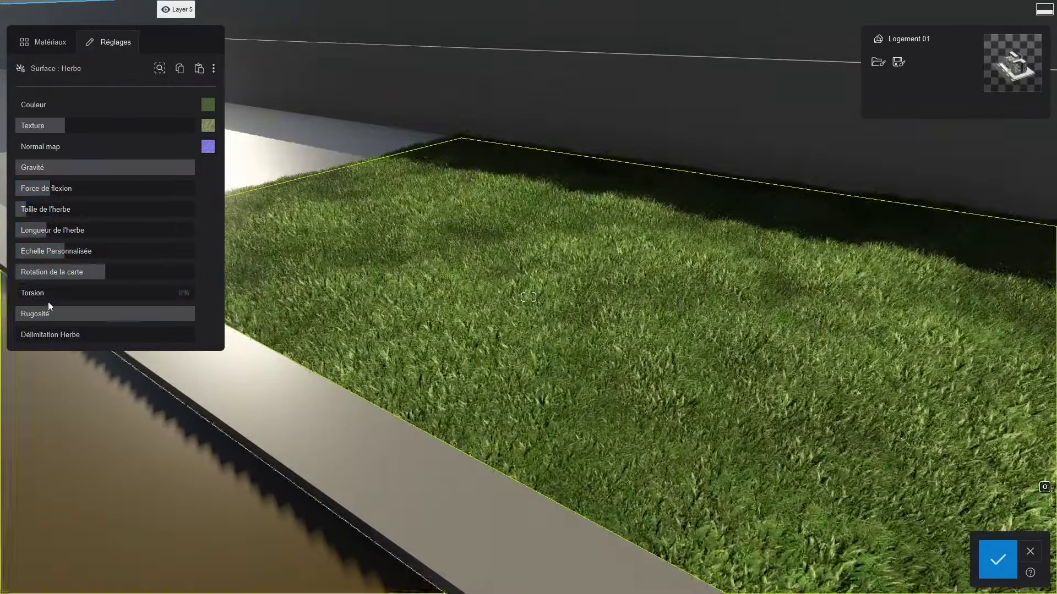
{"action": "left_click", "coordinate": [17, 314]}
{"action": "left_click", "coordinate": [118, 125]}
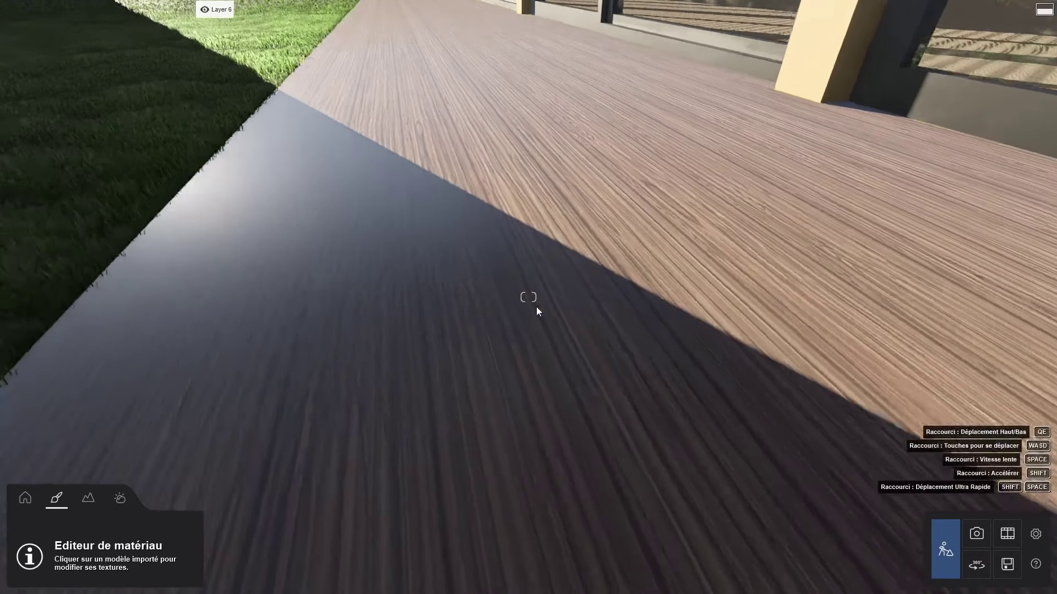
Generate a normal map for the relief of the Terrasse wood material and load a roughness map for it
{"action": "left_click", "coordinate": [514, 287]}
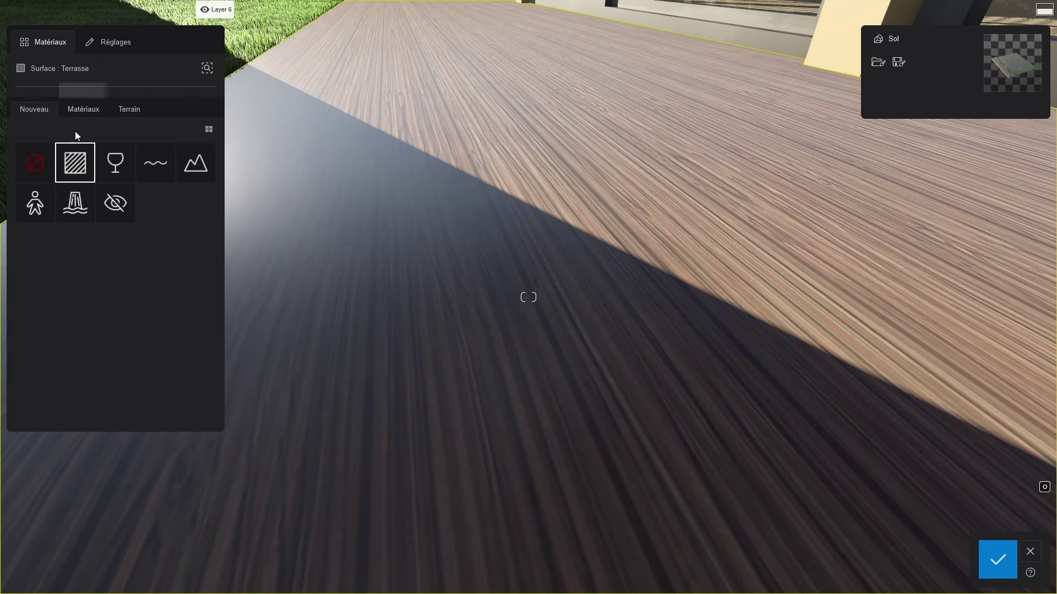
{"action": "left_click", "coordinate": [81, 166]}
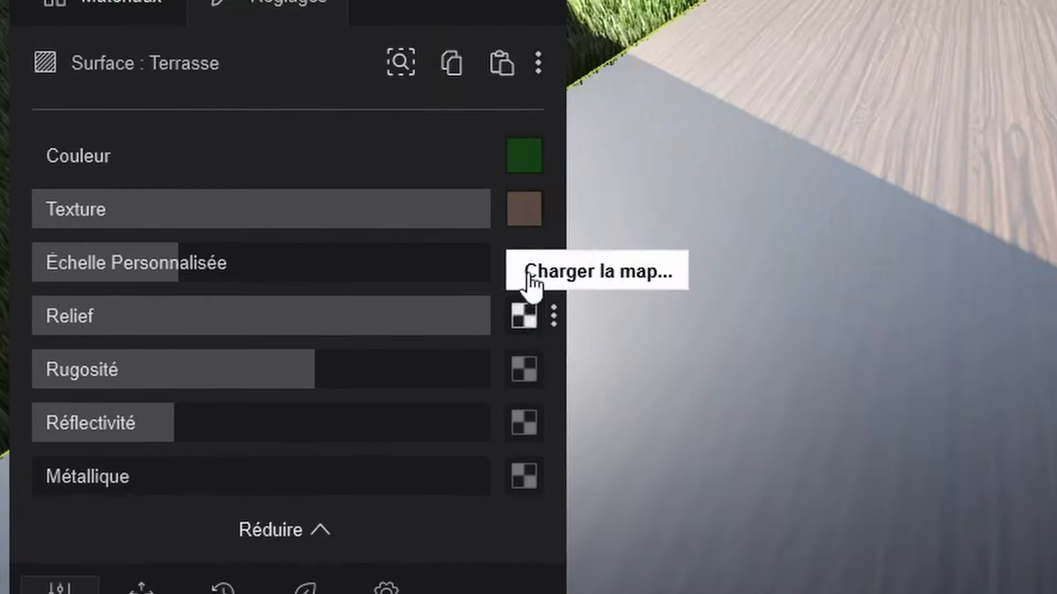
{"action": "mouse_move", "coordinate": [372, 183]}
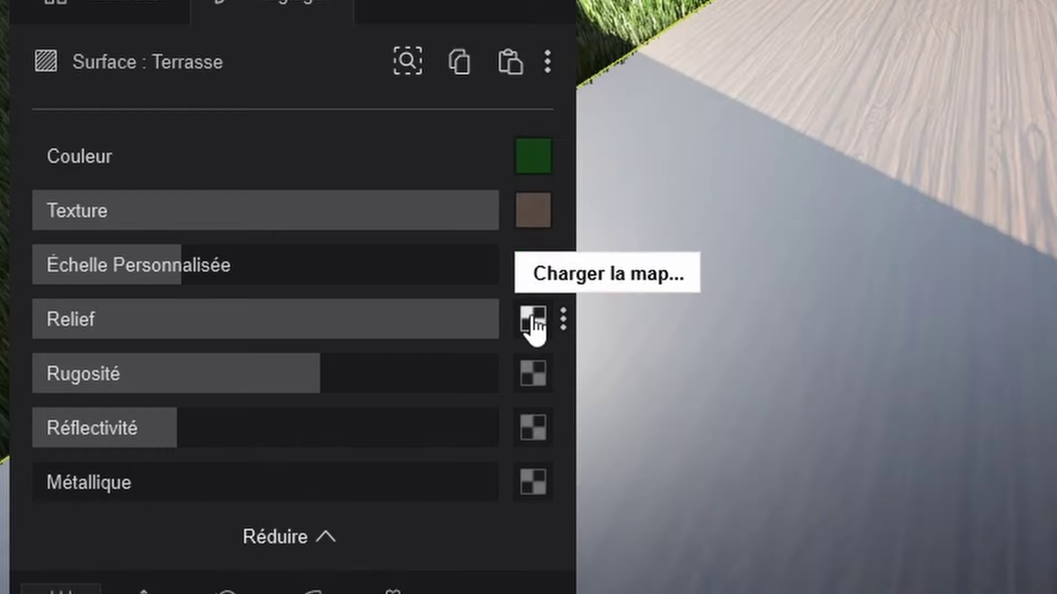
{"action": "left_click", "coordinate": [563, 317]}
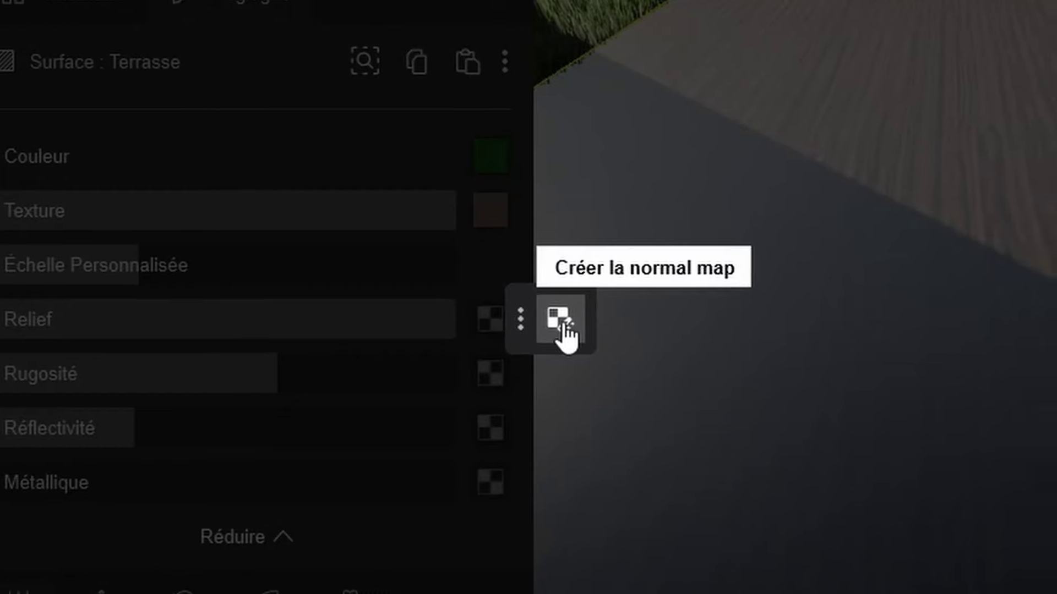
{"action": "left_click", "coordinate": [606, 324]}
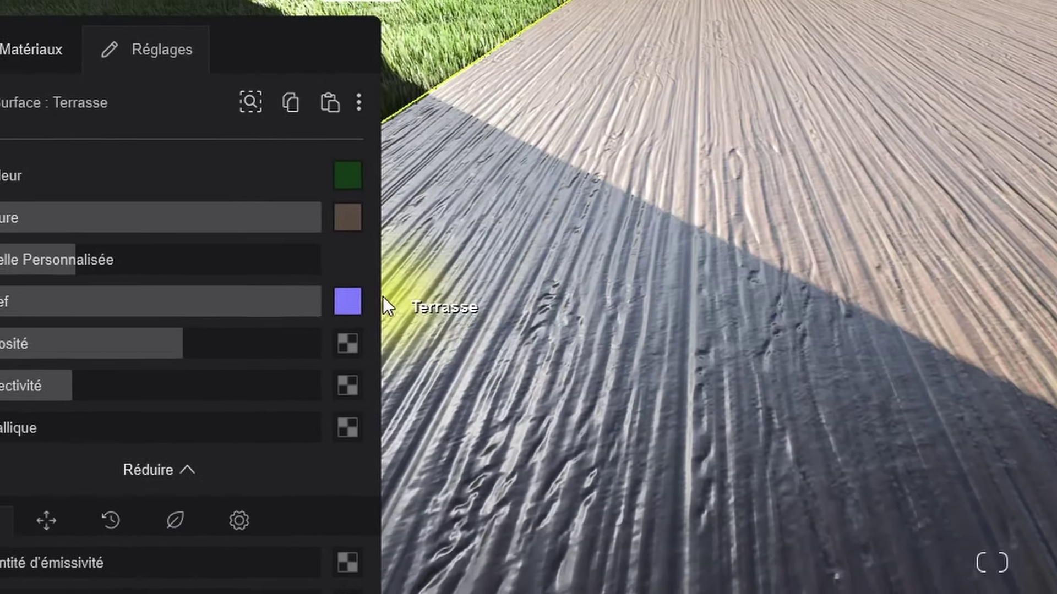
{"action": "mouse_move", "coordinate": [302, 324]}
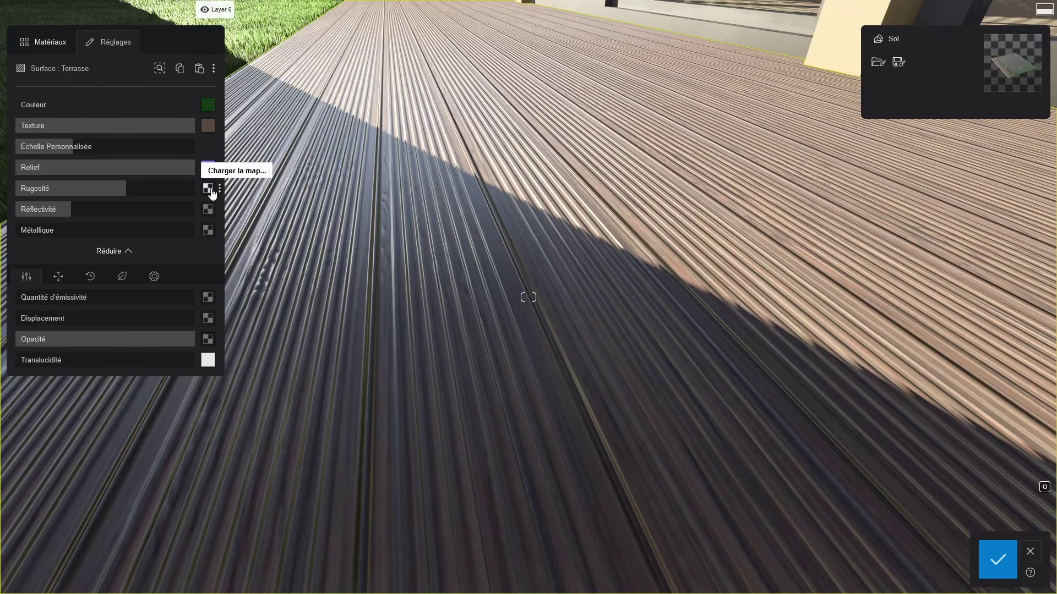
{"action": "mouse_move", "coordinate": [381, 65]}
{"action": "right_mouse_down"}
{"action": "mouse_move", "coordinate": [330, 39]}
{"action": "mouse_move", "coordinate": [381, 65]}
{"action": "right_mouse_up"}
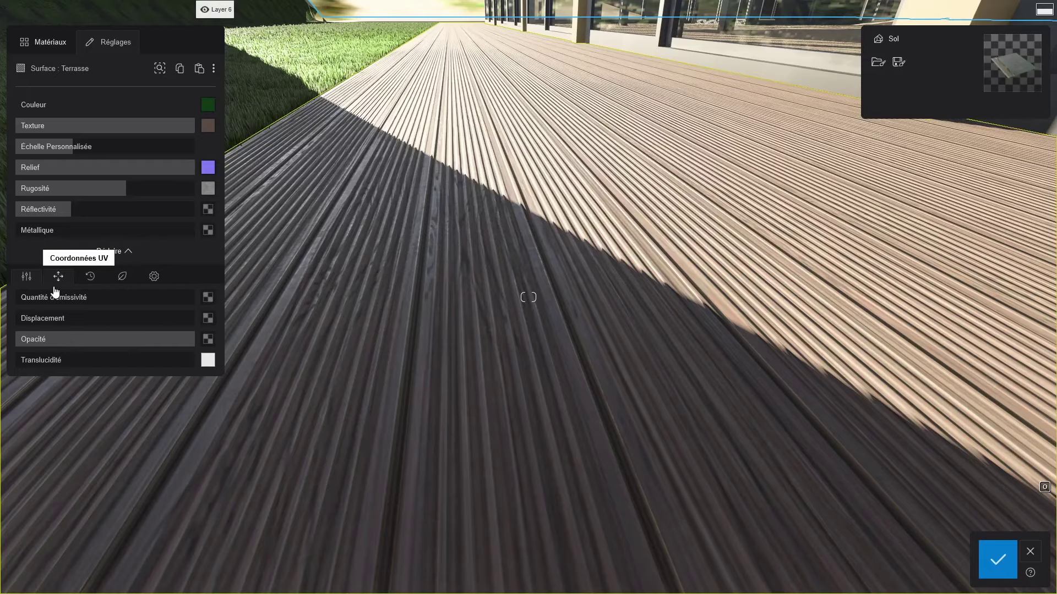
Adjust the Terrasse texture's X position, set its weathering to 84%, add some foliage, and save the material
{"action": "left_click", "coordinate": [139, 231]}
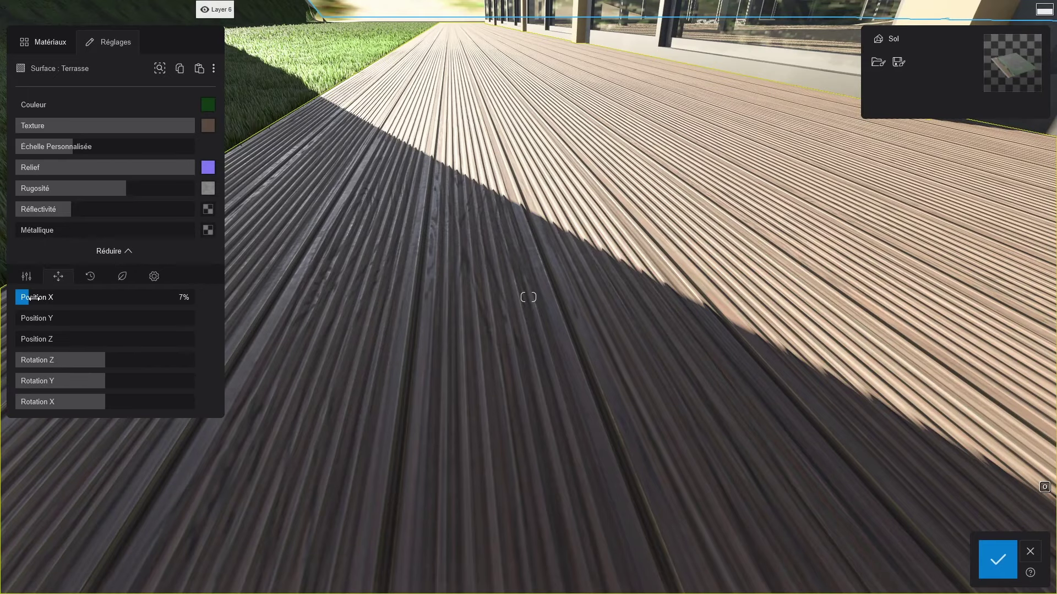
{"action": "left_click_drag", "start_coordinate": [122, 297], "coordinate": [165, 308]}
{"action": "left_click", "coordinate": [90, 277]}
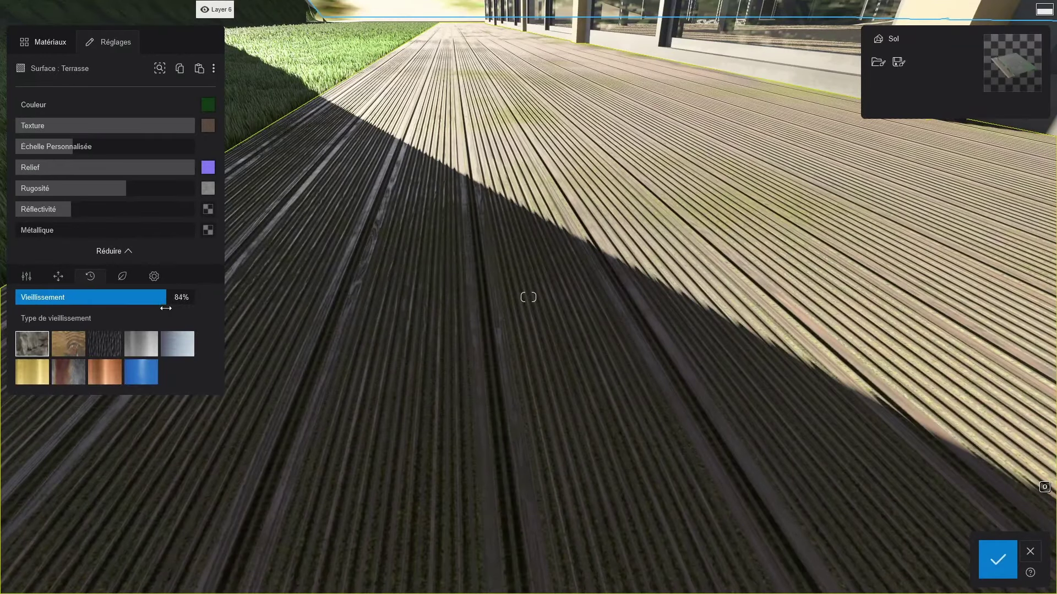
{"action": "left_click", "coordinate": [129, 276]}
{"action": "mouse_move", "coordinate": [55, 301]}
{"action": "left_mouse_down"}
{"action": "mouse_move", "coordinate": [128, 303]}
{"action": "mouse_move", "coordinate": [63, 301]}
{"action": "left_mouse_up"}
{"action": "left_click", "coordinate": [997, 560]}
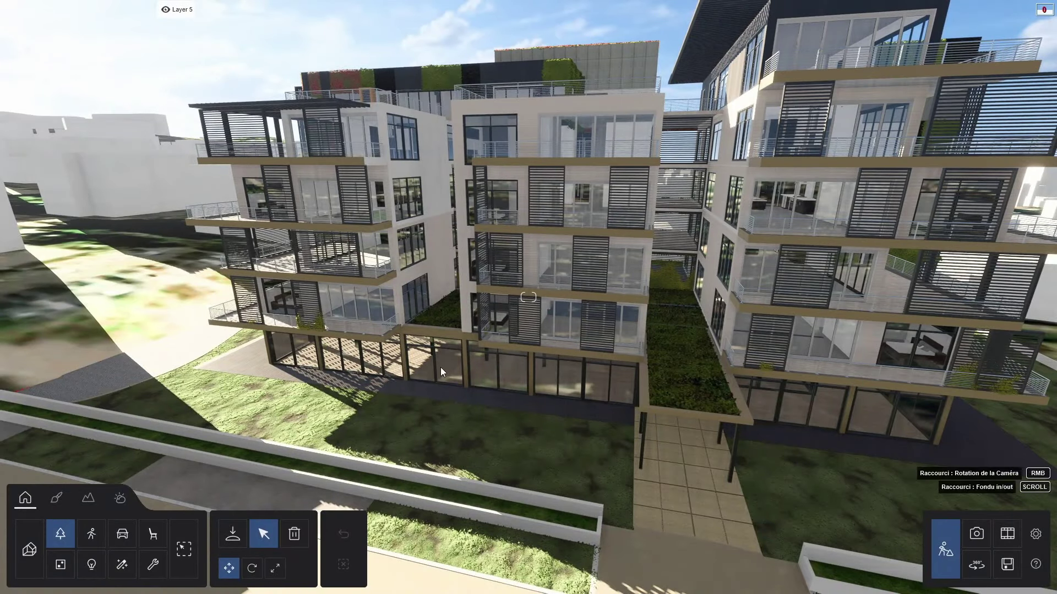
Place a ChineseFanPalm S2 and a taller ChineseFanPalm M2 on the gravel path beside the lawn
{"action": "right_click_drag", "start_coordinate": [440, 368], "coordinate": [485, 377]}
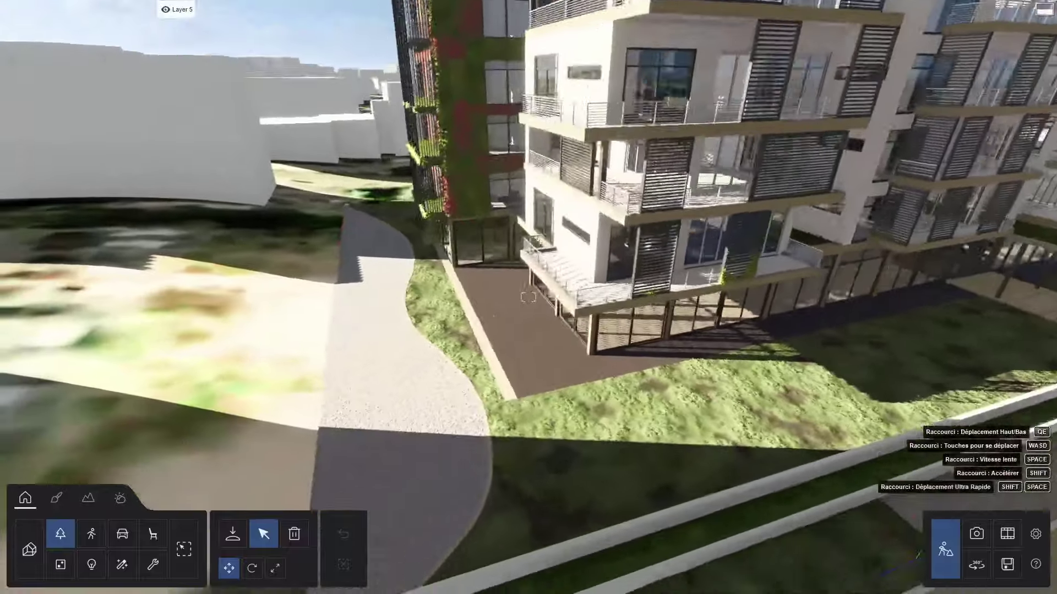
{"action": "key", "text": "w"}
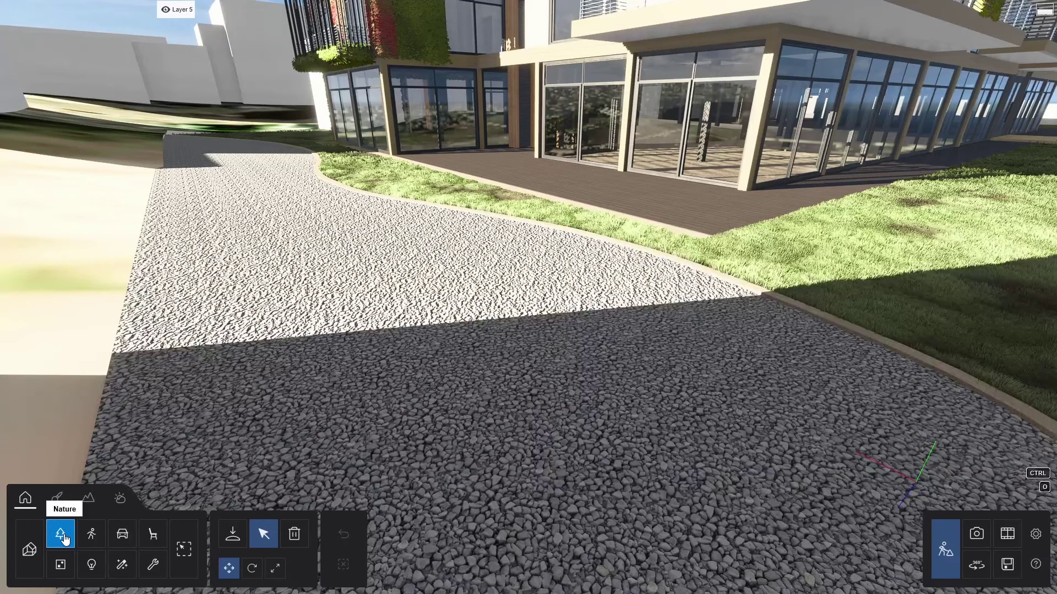
{"action": "left_click", "coordinate": [64, 538]}
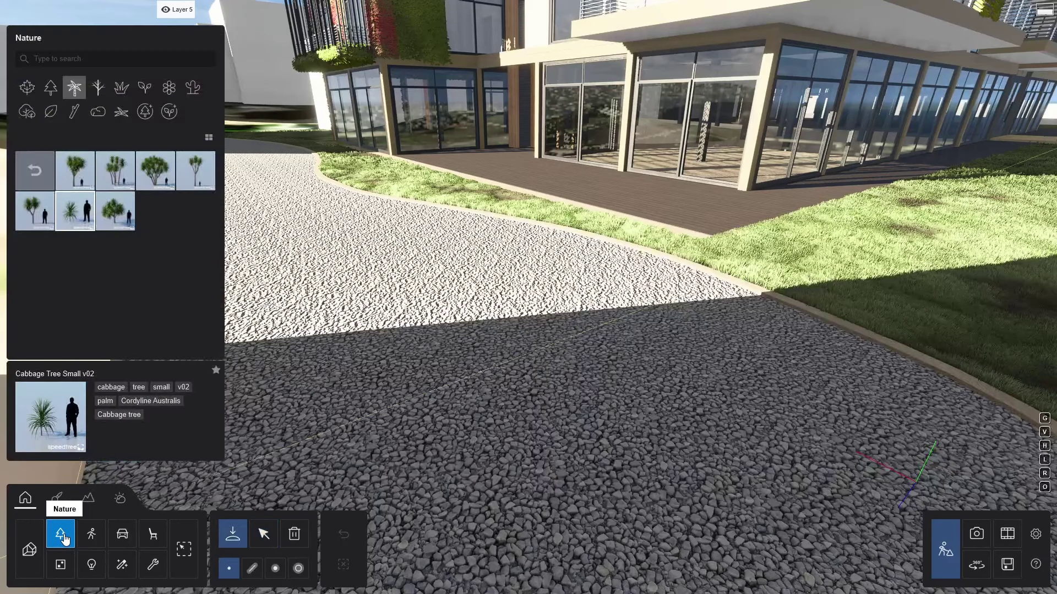
{"action": "left_click", "coordinate": [49, 97]}
{"action": "left_click", "coordinate": [28, 89]}
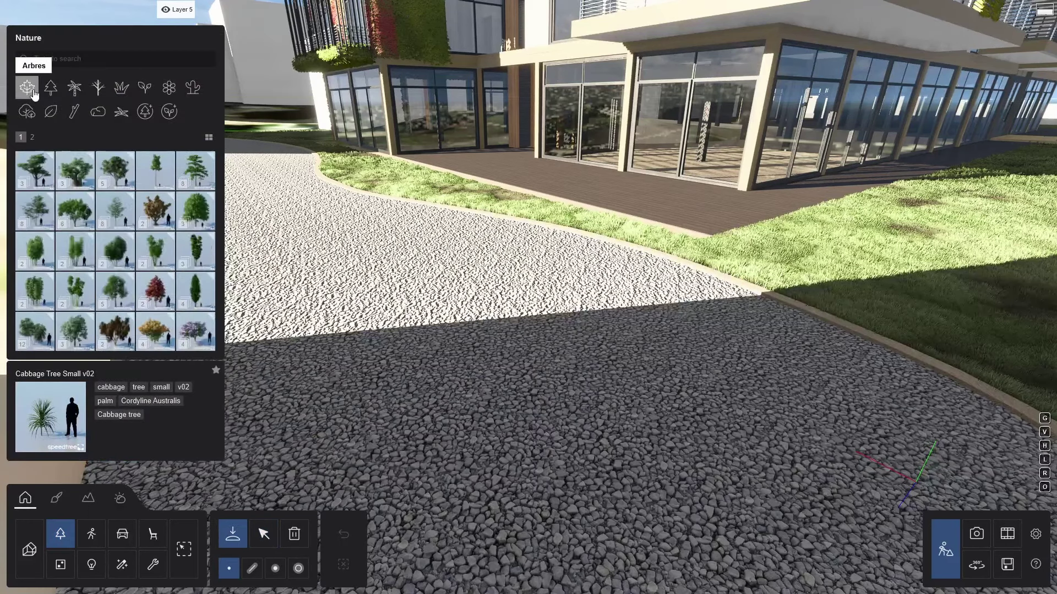
{"action": "left_click", "coordinate": [73, 95]}
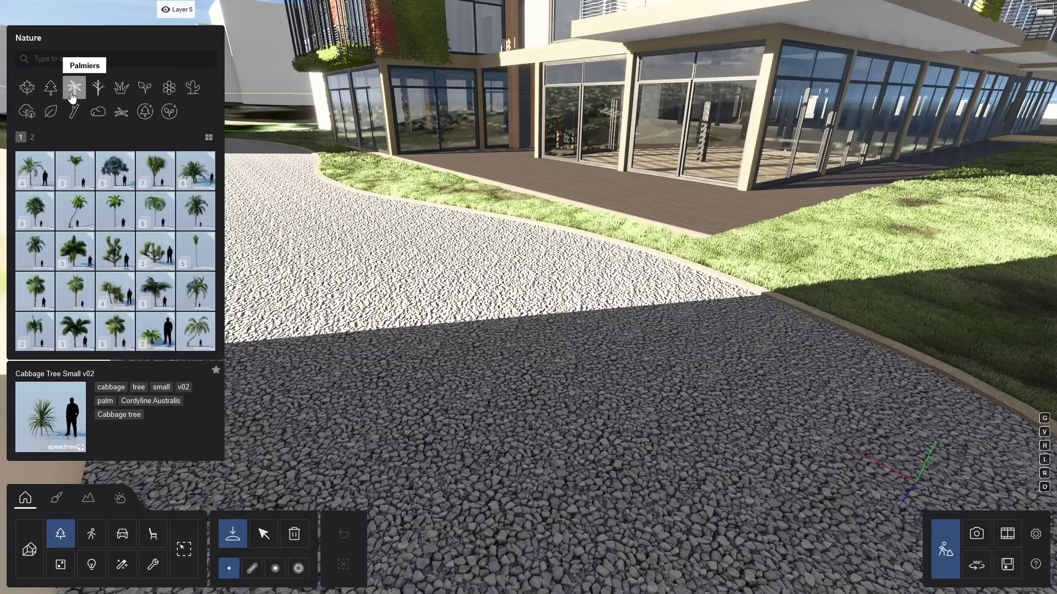
{"action": "left_click", "coordinate": [35, 209]}
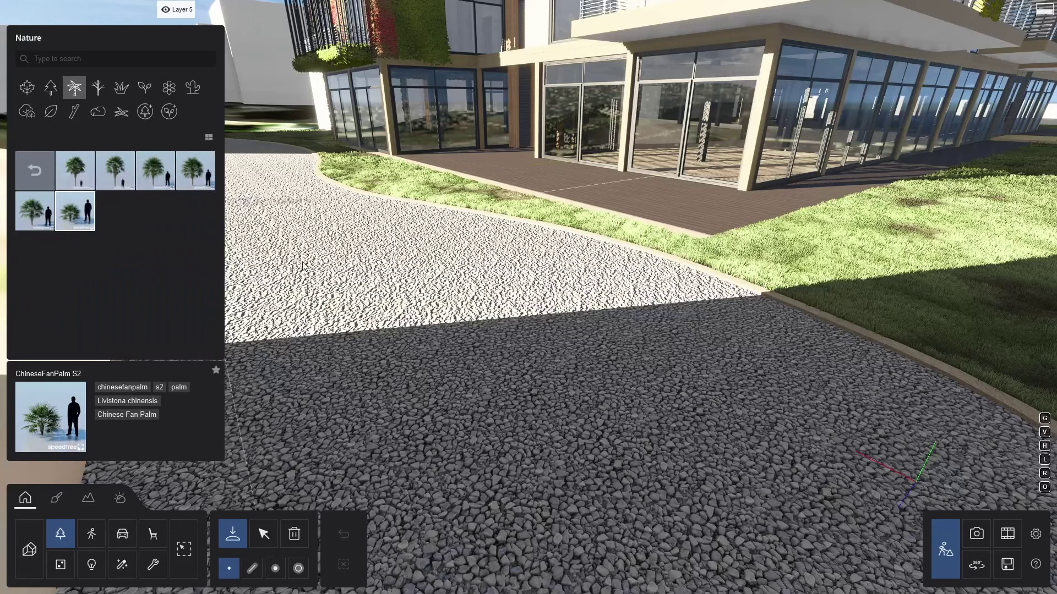
{"action": "left_click", "coordinate": [645, 331]}
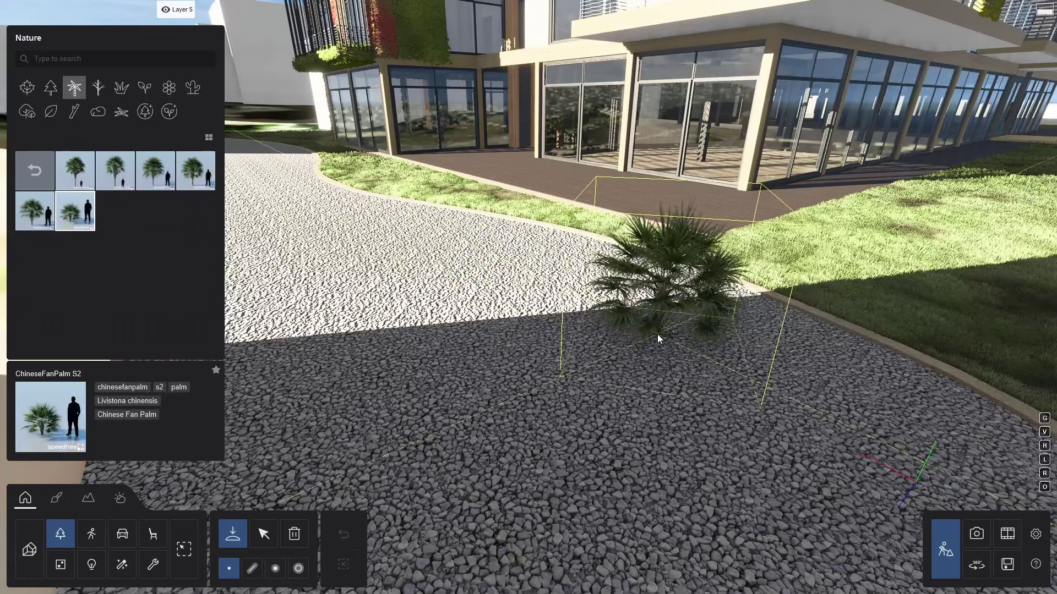
{"action": "left_click", "coordinate": [183, 180]}
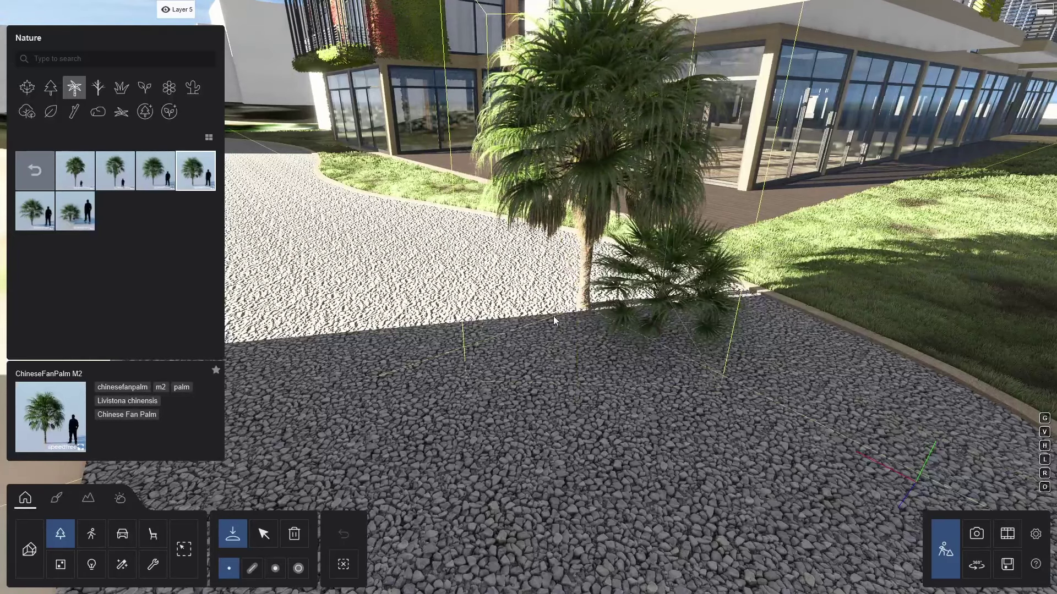
{"action": "left_click", "coordinate": [583, 312]}
Move the small fan palm closer in front of the taller one and scale it up
{"action": "left_click", "coordinate": [263, 533]}
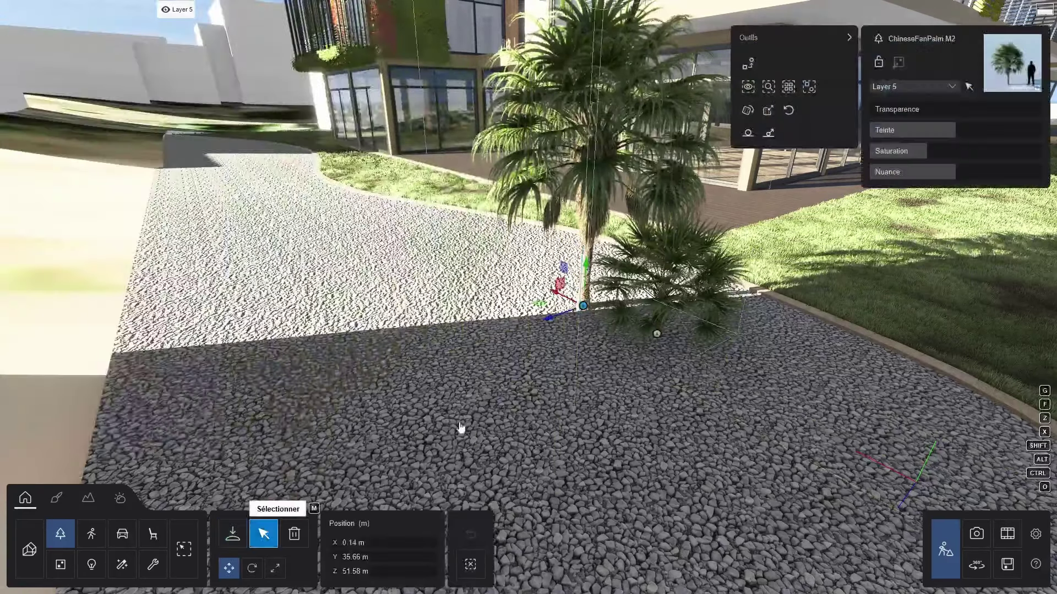
{"action": "left_click", "coordinate": [656, 342]}
{"action": "left_click_drag", "start_coordinate": [656, 342], "coordinate": [597, 342]}
{"action": "left_click", "coordinate": [270, 567]}
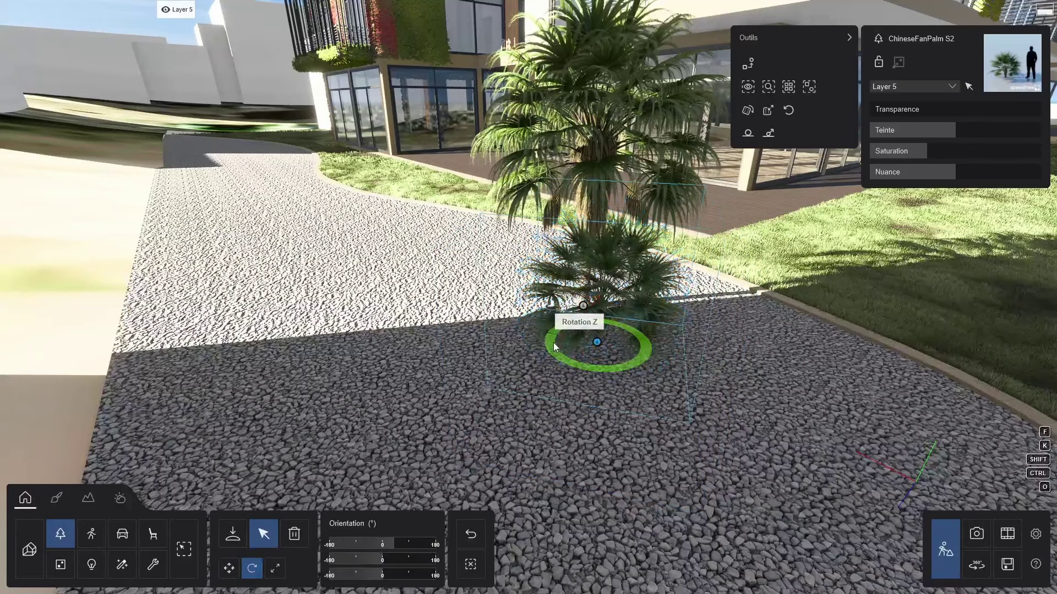
{"action": "left_click", "coordinate": [275, 568]}
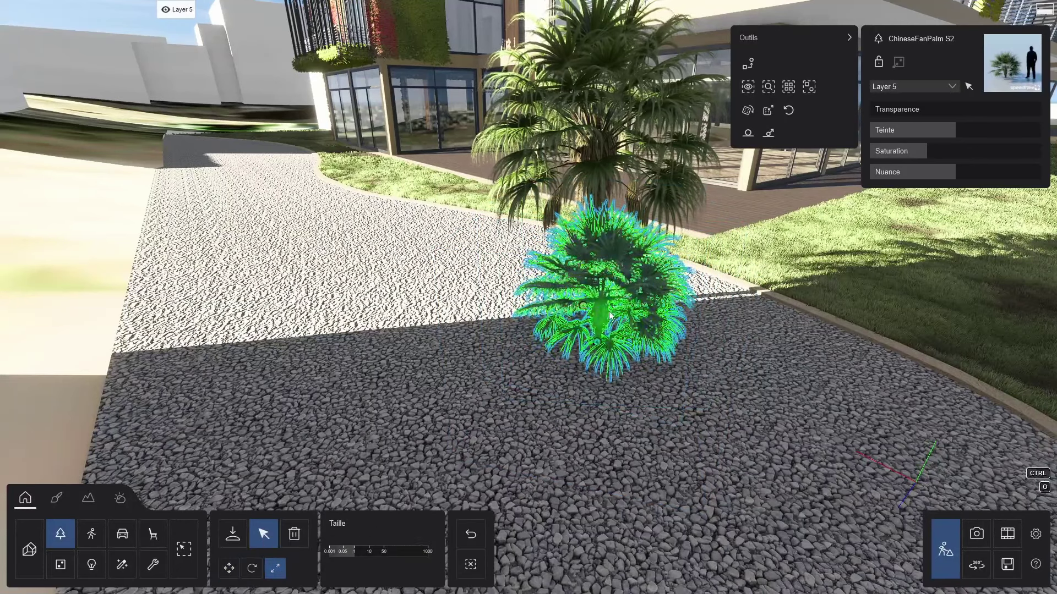
{"action": "left_click_drag", "start_coordinate": [597, 346], "coordinate": [606, 318]}
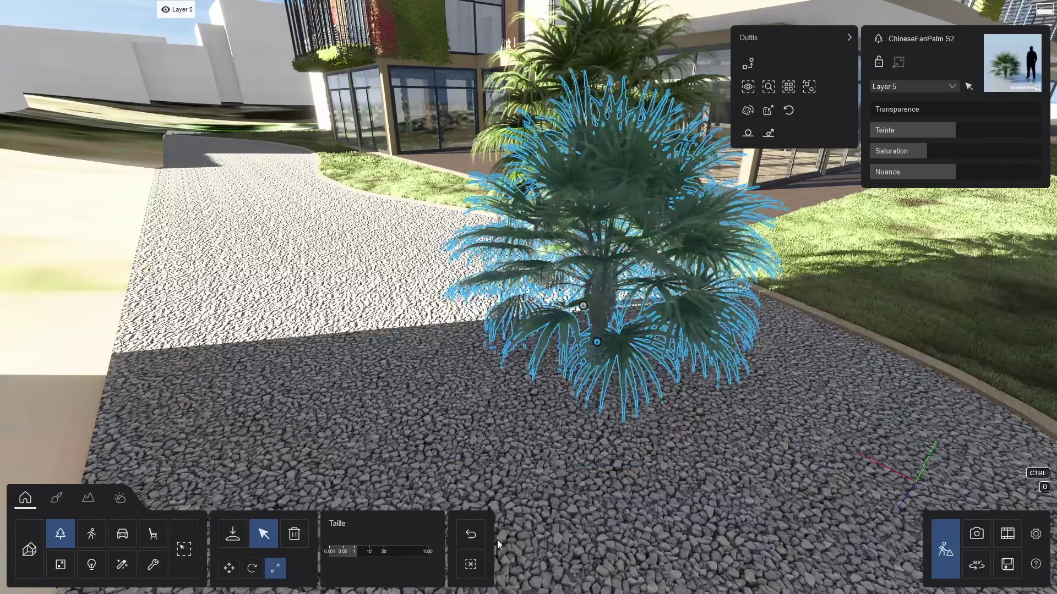
{"action": "left_click", "coordinate": [477, 563]}
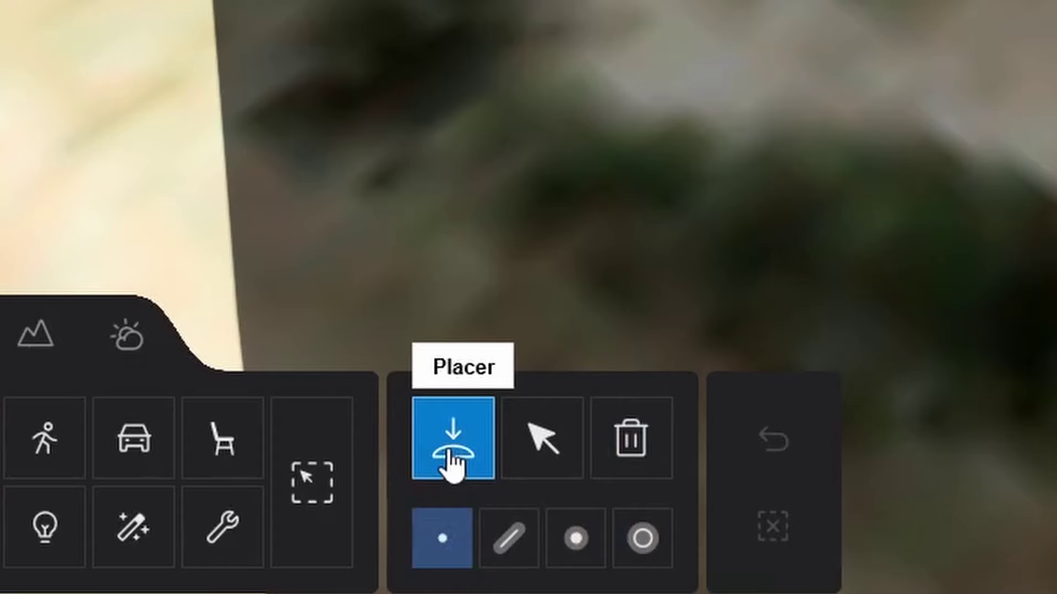
Mass-place a line of conifers on the open ground beside the gravel path, increasing the number of objects and the random offset from the line
{"action": "left_click", "coordinate": [509, 549]}
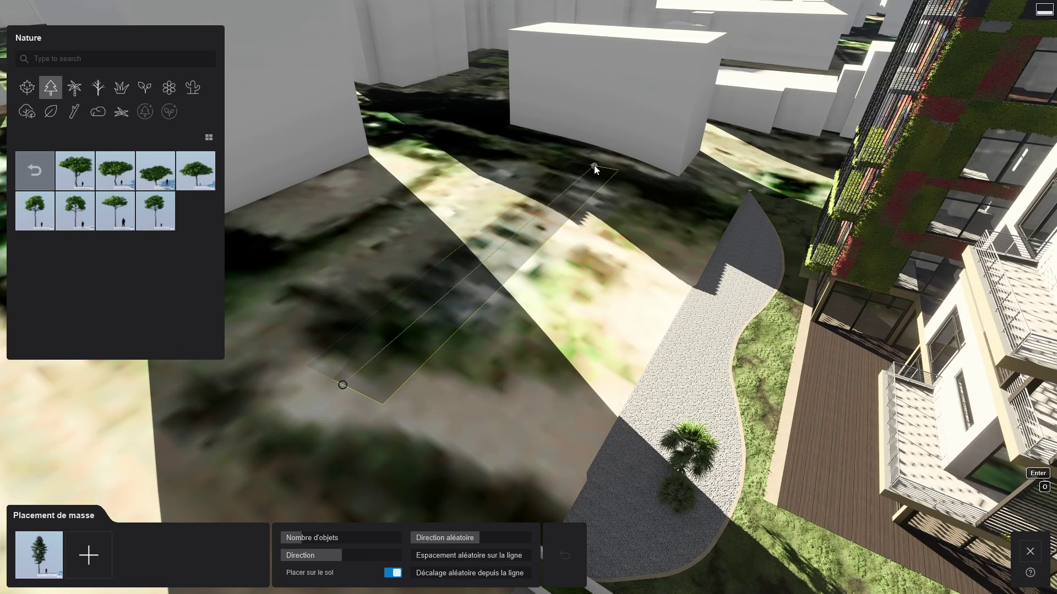
{"action": "left_click", "coordinate": [594, 166]}
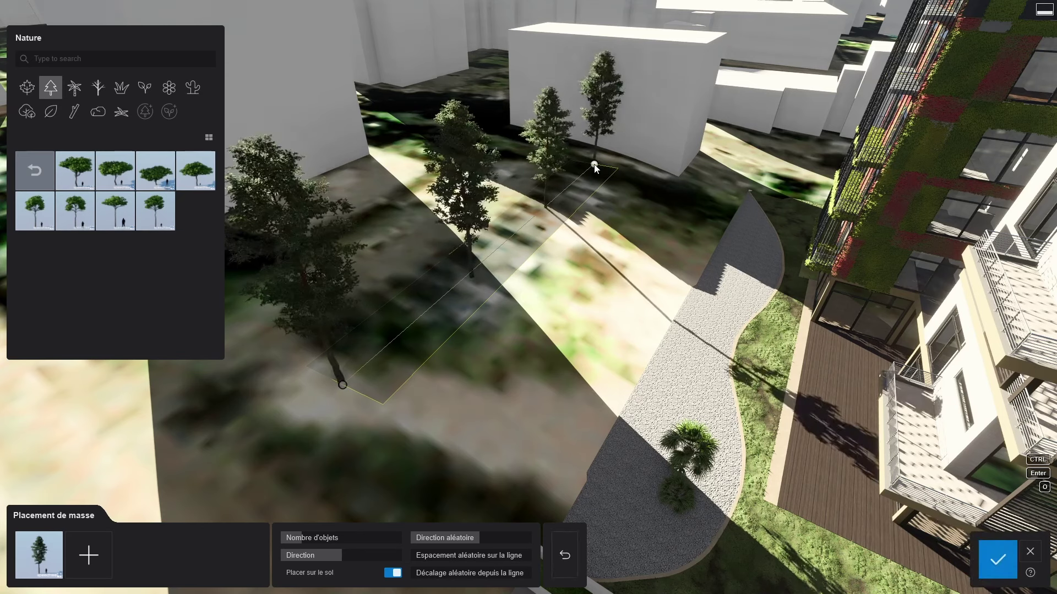
{"action": "left_click_drag", "start_coordinate": [305, 538], "coordinate": [356, 550]}
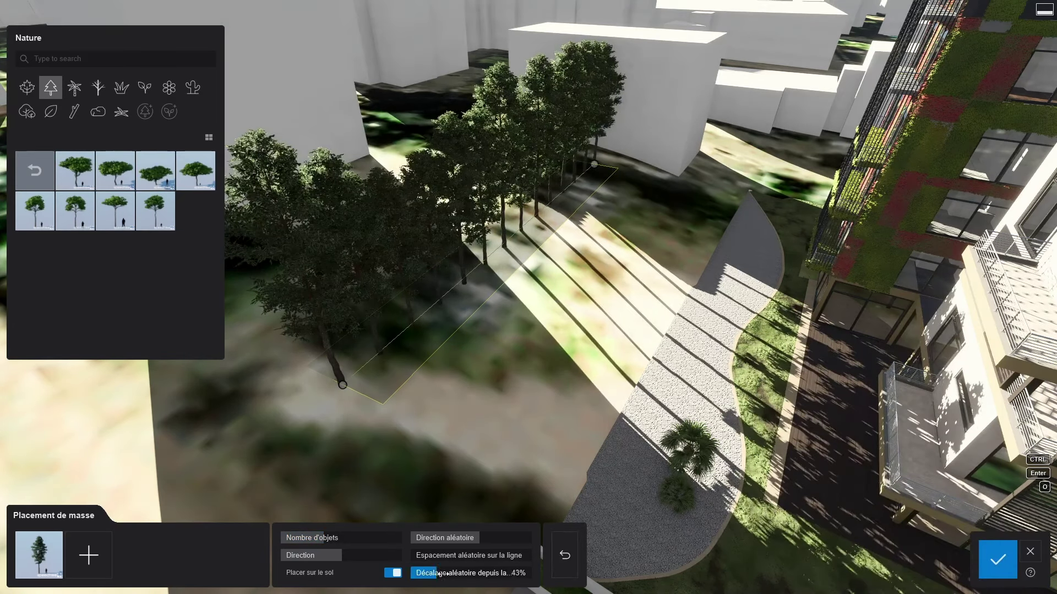
{"action": "left_click_drag", "start_coordinate": [440, 573], "coordinate": [493, 573]}
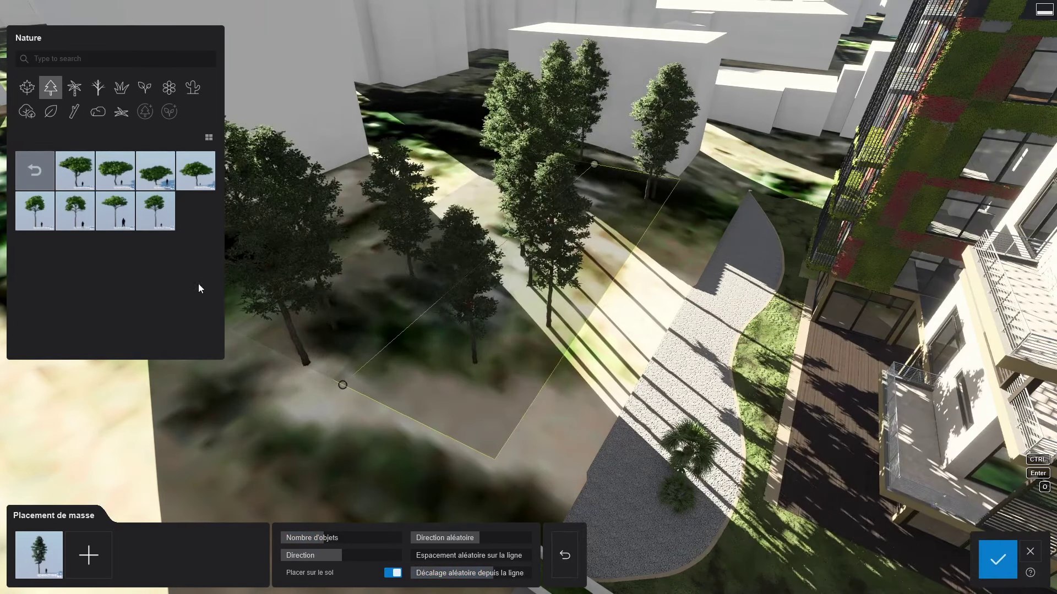
Add MediterraneanPine2-XL RT and RedSpruce-L1 HQ to the mass placement mix and adjust the number of objects
{"action": "left_click", "coordinate": [92, 562]}
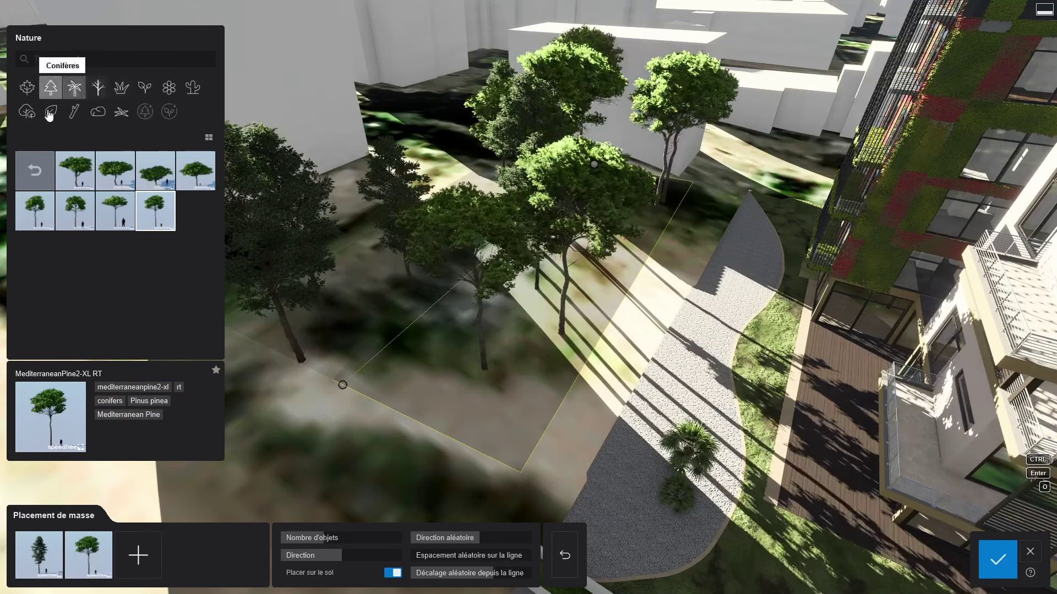
{"action": "left_click", "coordinate": [50, 87]}
{"action": "left_click", "coordinate": [72, 258]}
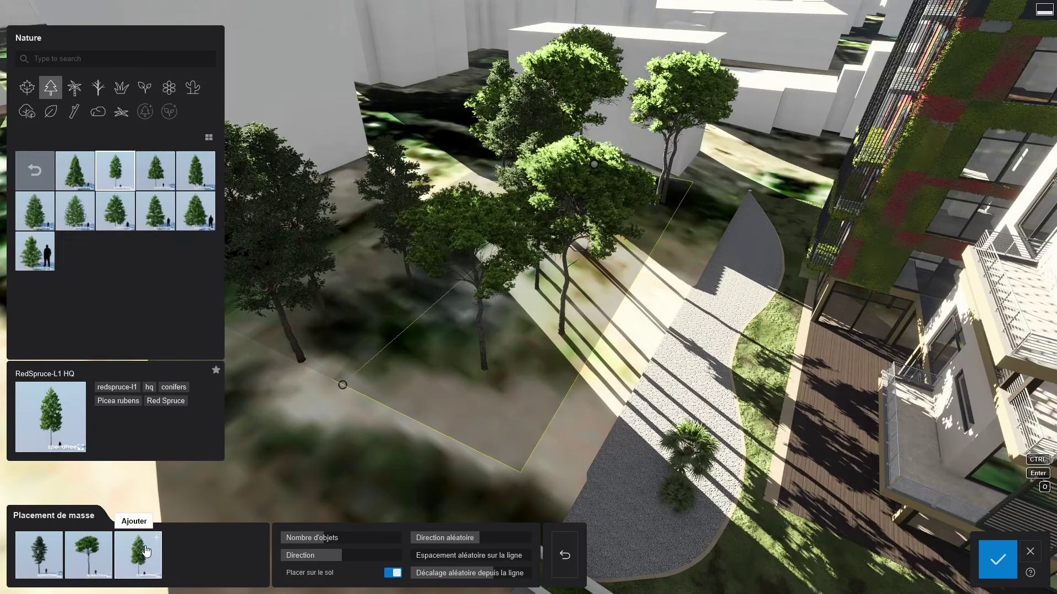
{"action": "left_click", "coordinate": [145, 551]}
{"action": "left_click_drag", "start_coordinate": [358, 540], "coordinate": [365, 541]}
Place the walking characters Man African 0008 Walk and Man African 0007 Walk side by side on the promenade near the tree
{"action": "right_click_drag", "start_coordinate": [537, 345], "coordinate": [523, 341]}
{"action": "key", "text": "s"}
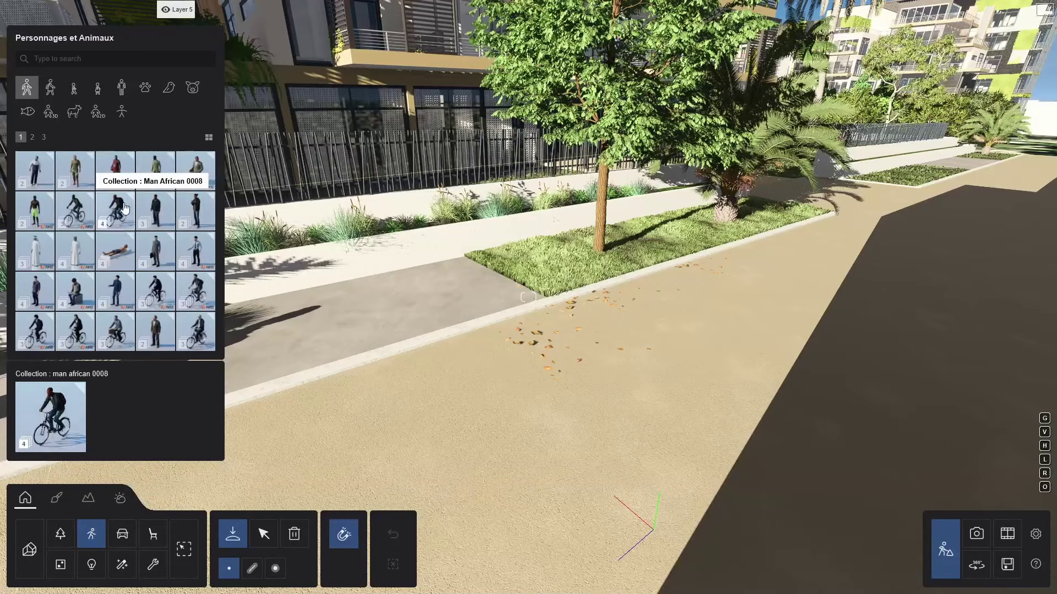
{"action": "left_click", "coordinate": [135, 179]}
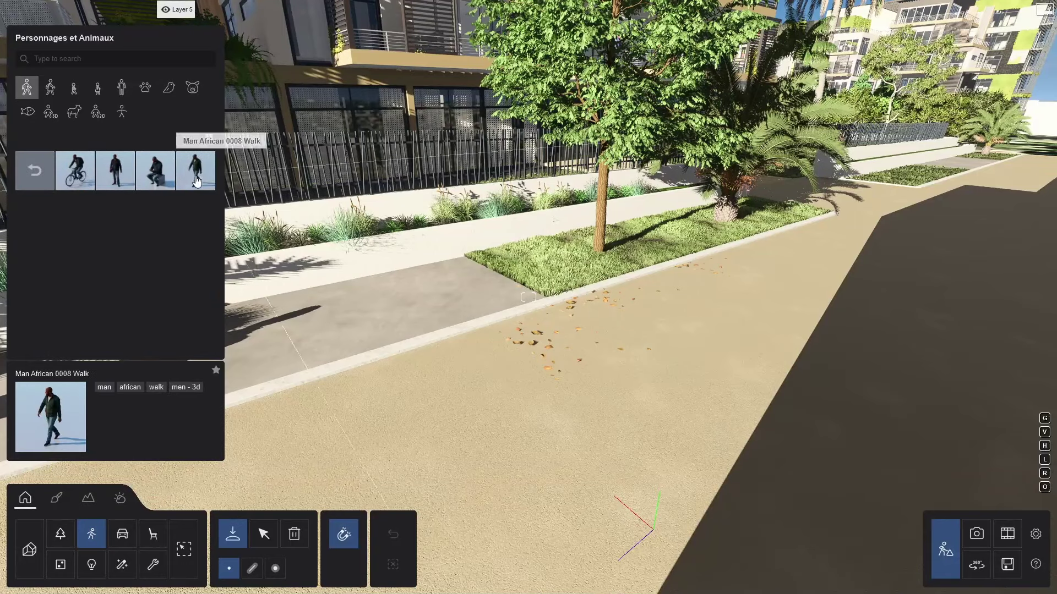
{"action": "left_click", "coordinate": [39, 173]}
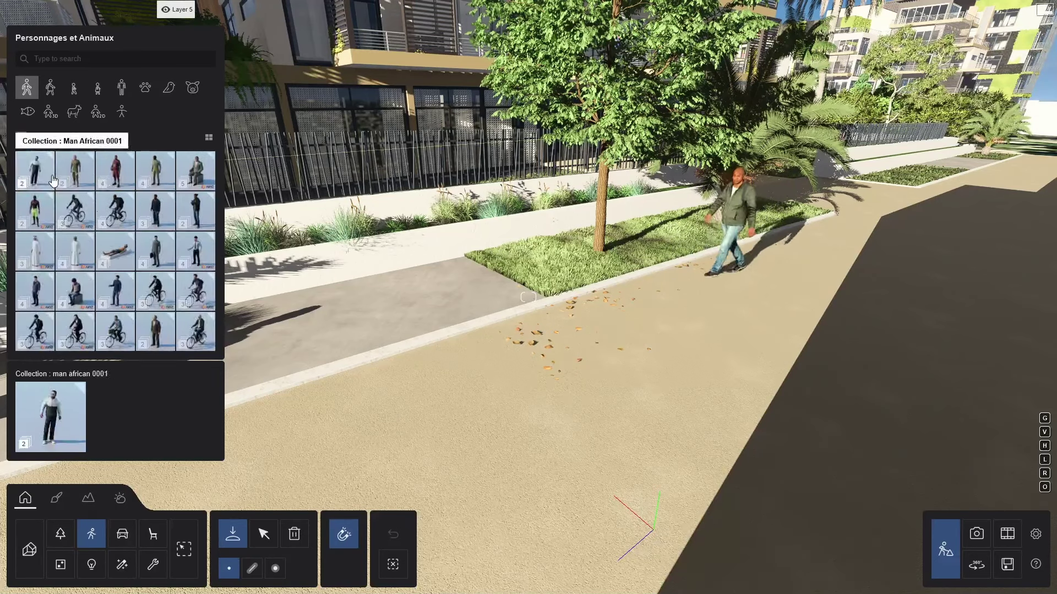
{"action": "left_click", "coordinate": [88, 203]}
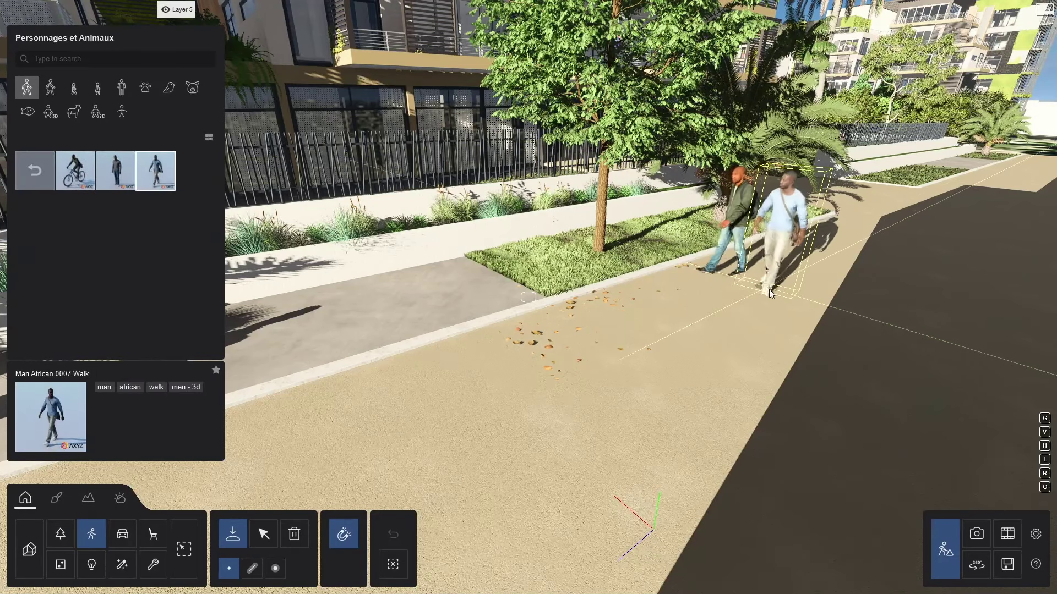
Place the static characters Hugo 001 and Ina 001 on the grey pavement beside the lawn strip, rotated towards each other
{"action": "left_click", "coordinate": [122, 88]}
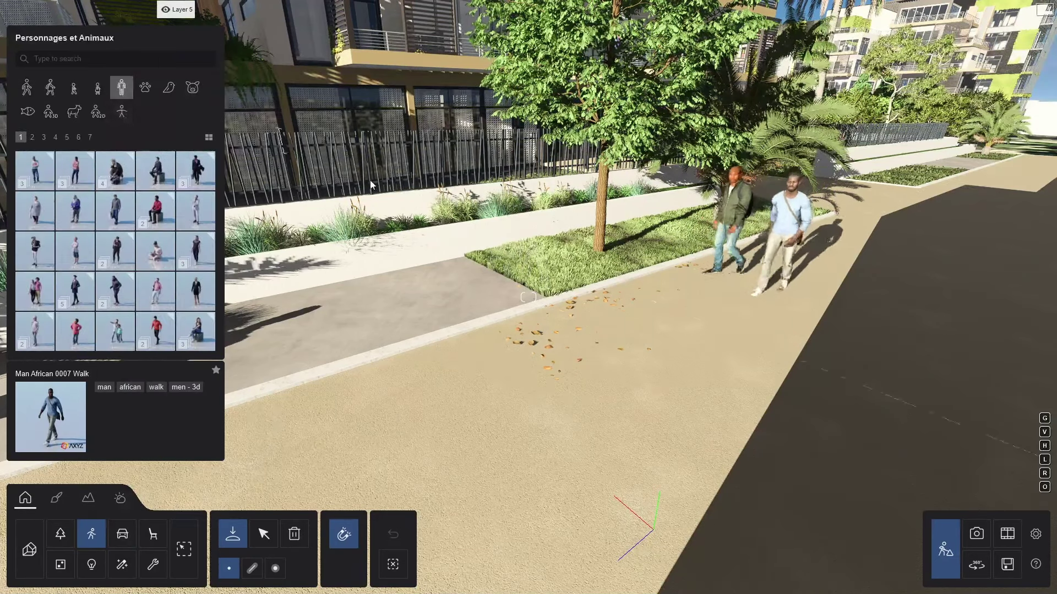
{"action": "left_click", "coordinate": [155, 291]}
{"action": "left_click", "coordinate": [487, 311]}
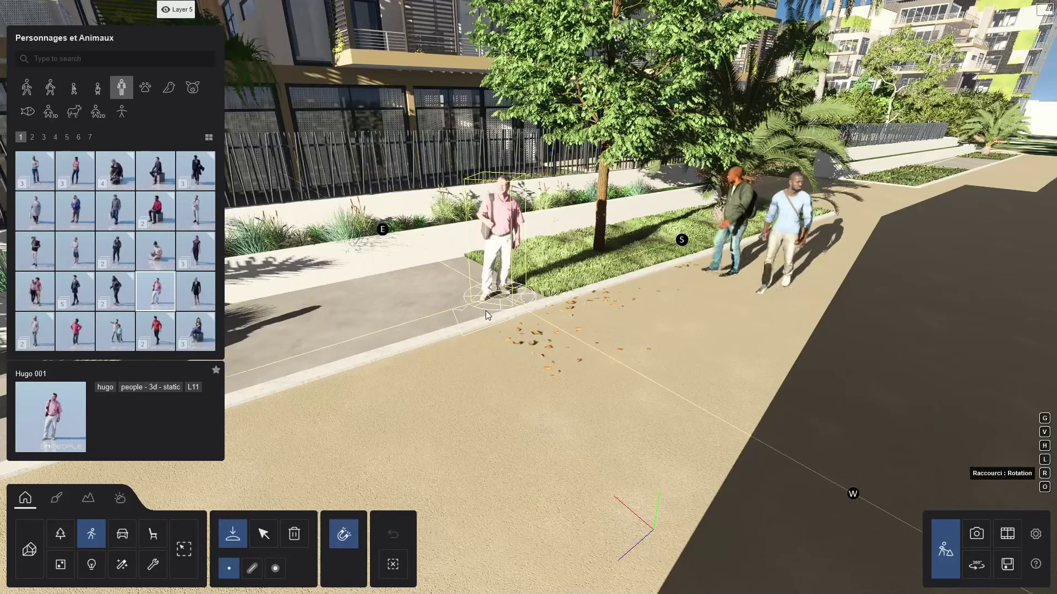
{"action": "left_click", "coordinate": [463, 279]}
{"action": "left_click", "coordinate": [198, 300]}
{"action": "key", "text": "r"}
{"action": "left_click", "coordinate": [423, 309]}
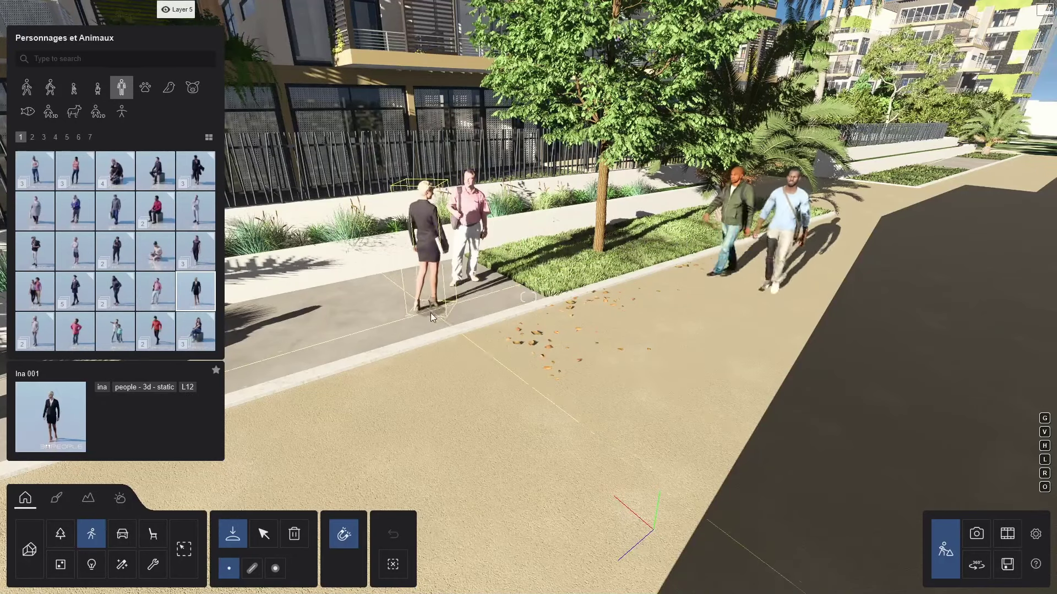
Add the static character Elena 002 next to the standing couple, rotated to join their group
{"action": "left_click", "coordinate": [197, 254]}
{"action": "left_click", "coordinate": [115, 172]}
{"action": "key", "text": "r"}
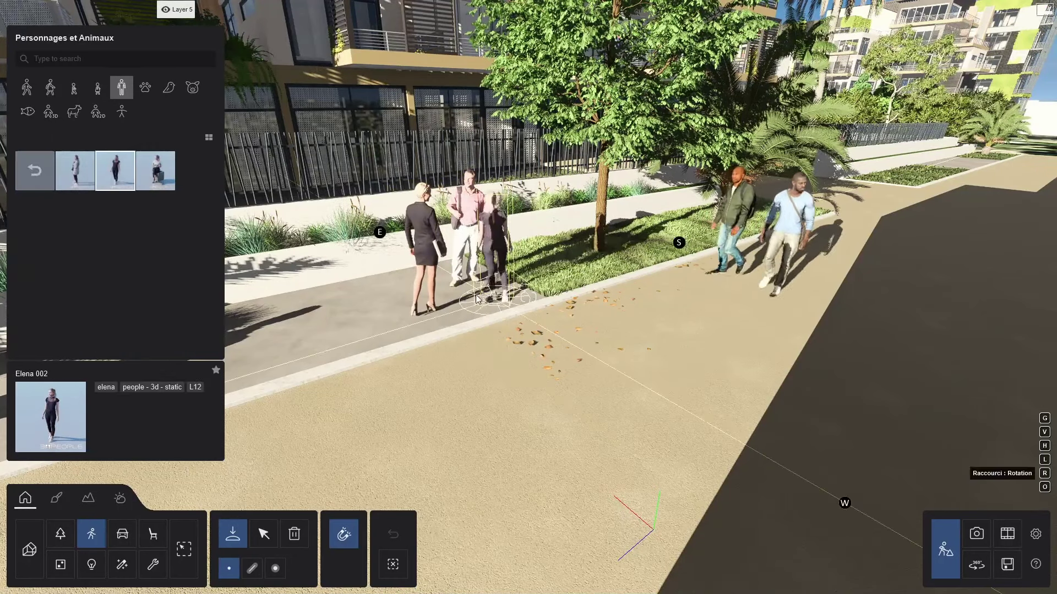
{"action": "left_click", "coordinate": [263, 534]}
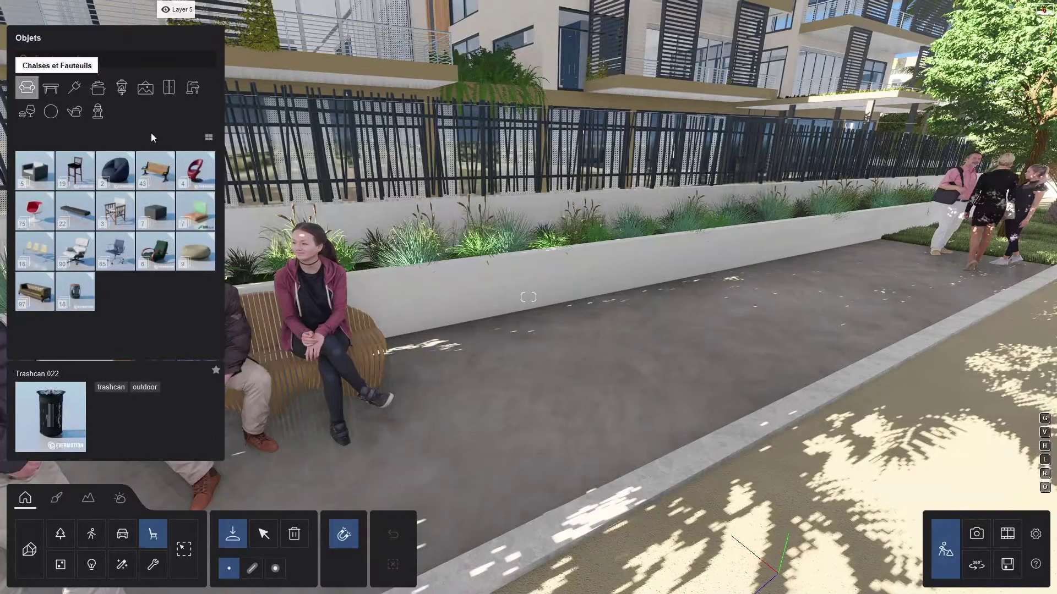
Place several Bench 040 benches in a row along the planter wall, rotated with their backs to it
{"action": "left_click", "coordinate": [27, 87]}
{"action": "left_click", "coordinate": [32, 137]}
{"action": "left_click", "coordinate": [34, 291]}
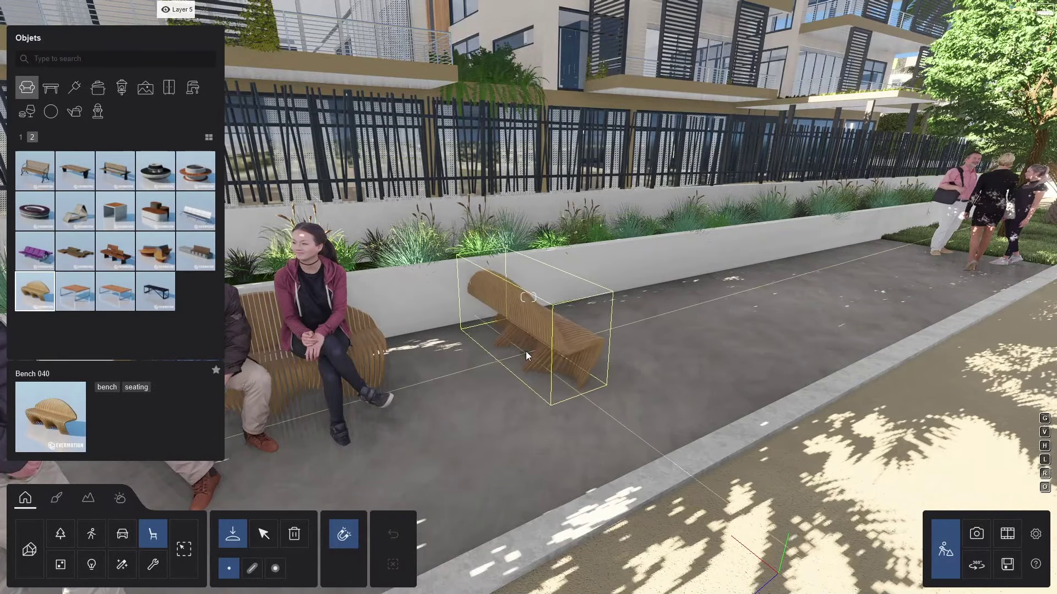
{"action": "key", "text": "r"}
{"action": "left_click", "coordinate": [571, 392]}
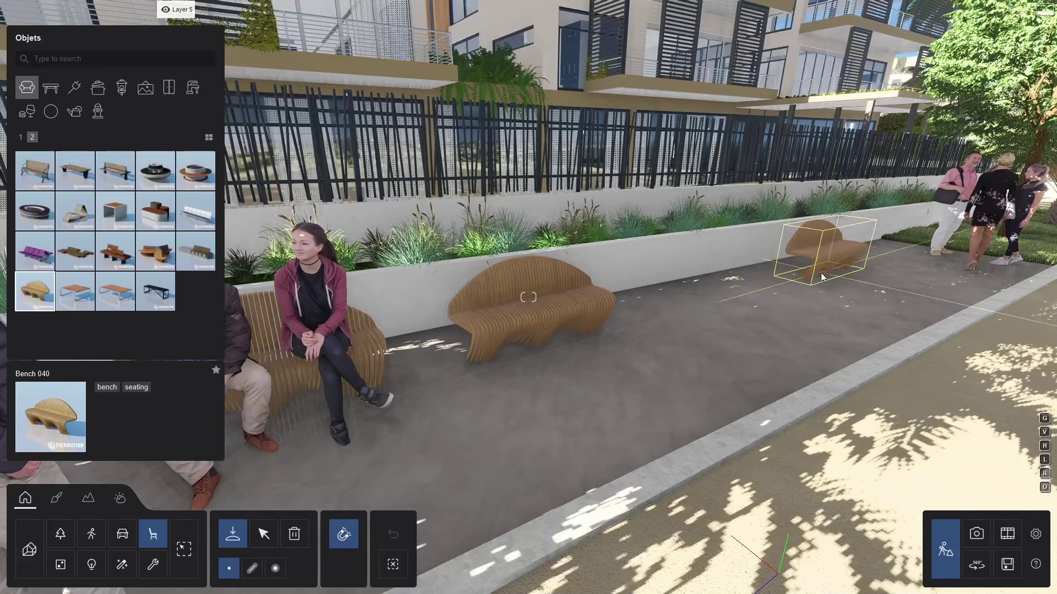
{"action": "left_click", "coordinate": [891, 259]}
Place a Trashcan 022 against the planter wall between the benches
{"action": "left_click", "coordinate": [98, 111]}
{"action": "left_click", "coordinate": [115, 330]}
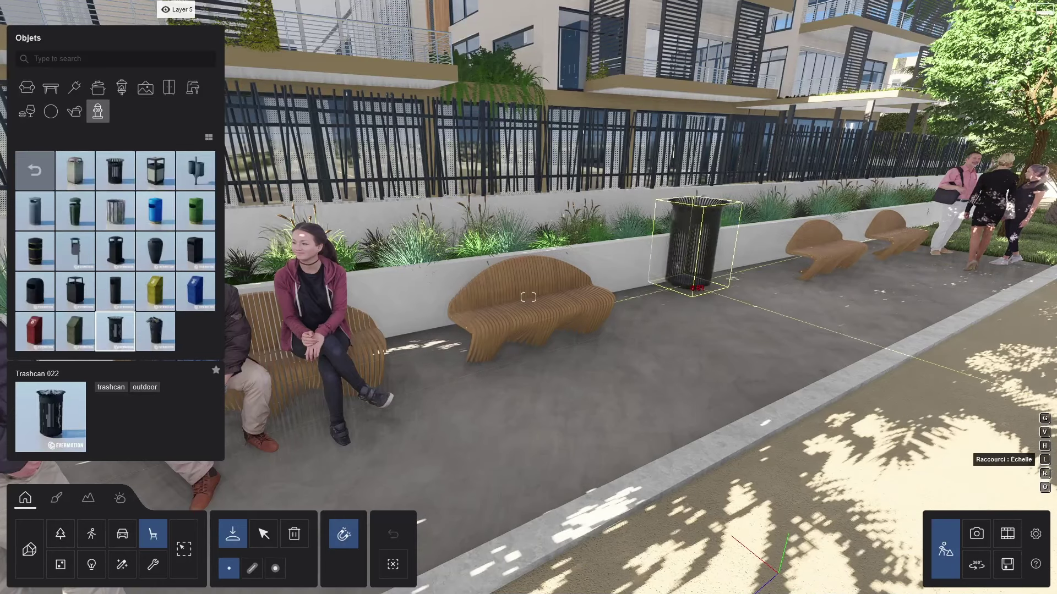
{"action": "left_click", "coordinate": [685, 296]}
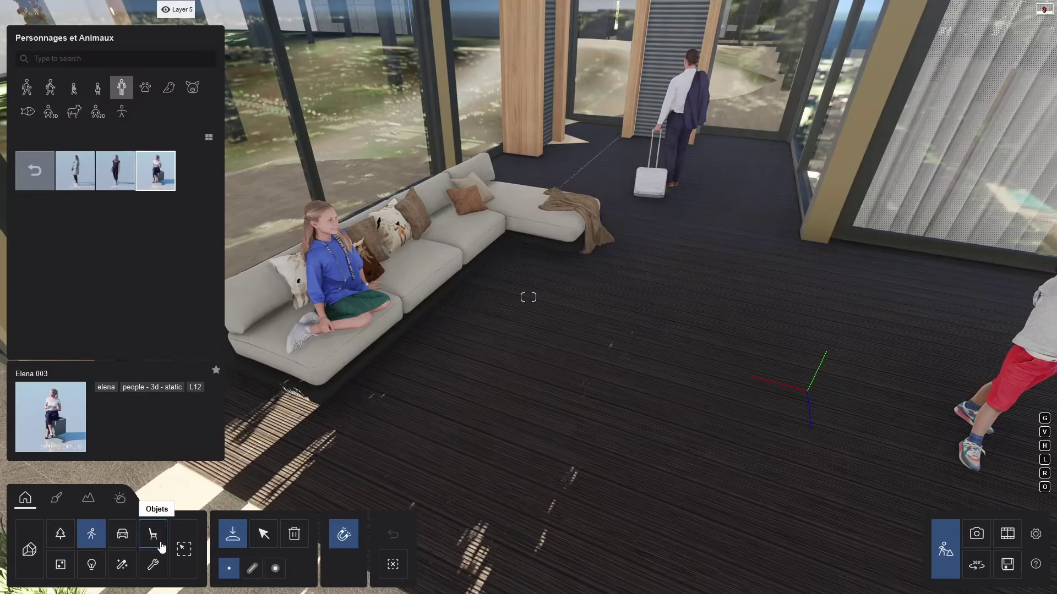
Place GardenSet 006 Table 01 on the wooden deck in front of the corner sofa
{"action": "left_click", "coordinate": [153, 533]}
{"action": "left_click", "coordinate": [115, 211]}
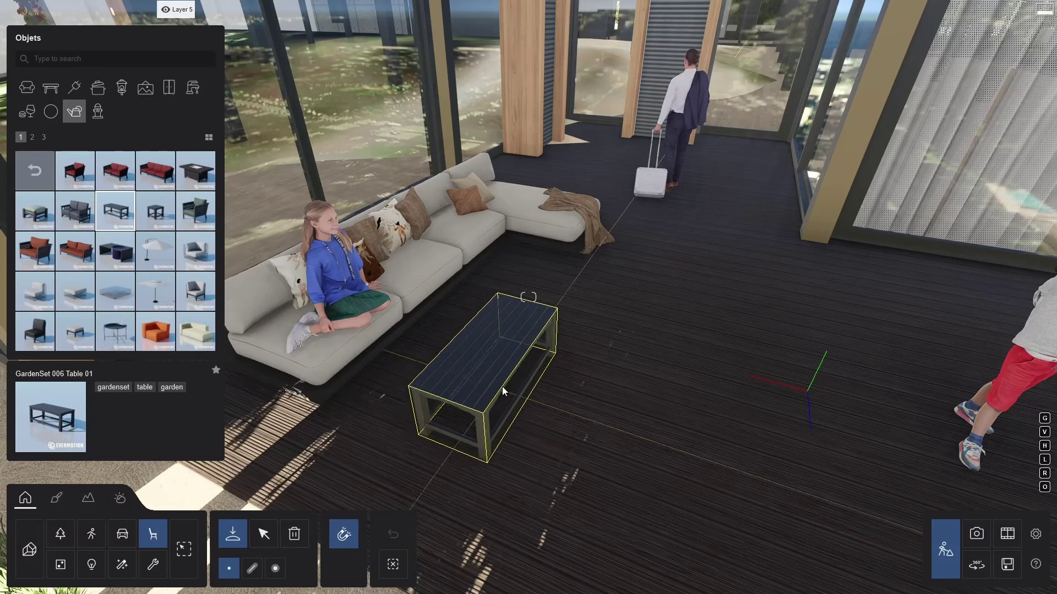
{"action": "left_click", "coordinate": [498, 392]}
{"action": "left_click", "coordinate": [505, 329]}
Place an imported model on the wooden deck and adjust its rotation
{"action": "left_click", "coordinate": [29, 549]}
{"action": "left_click", "coordinate": [35, 211]}
{"action": "key", "text": "r"}
{"action": "left_click", "coordinate": [720, 333]}
{"action": "left_click", "coordinate": [631, 475]}
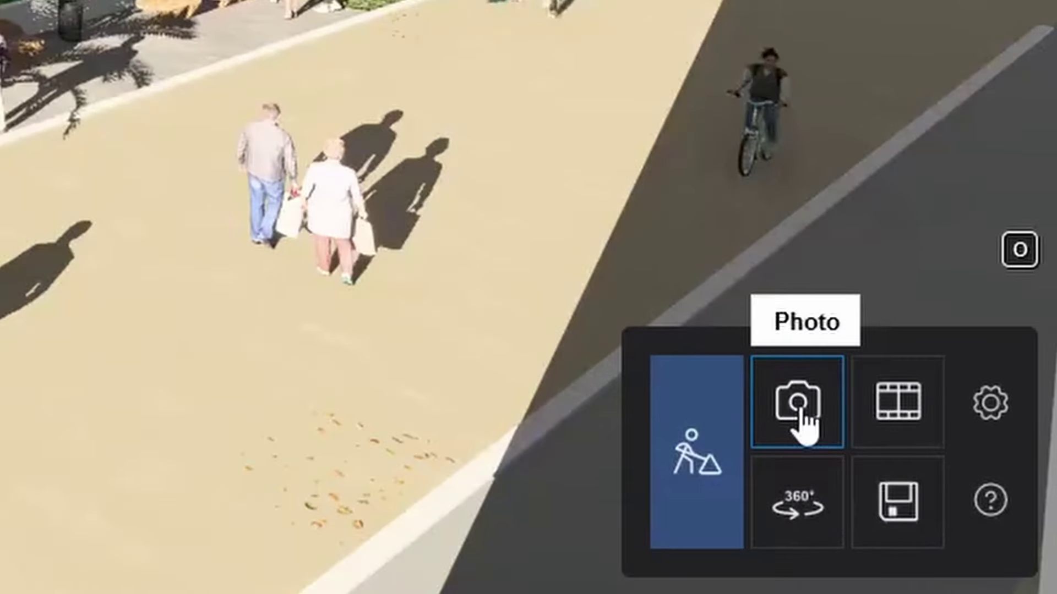
Switch the scene from build mode to Photo mode
{"action": "left_click", "coordinate": [821, 421]}
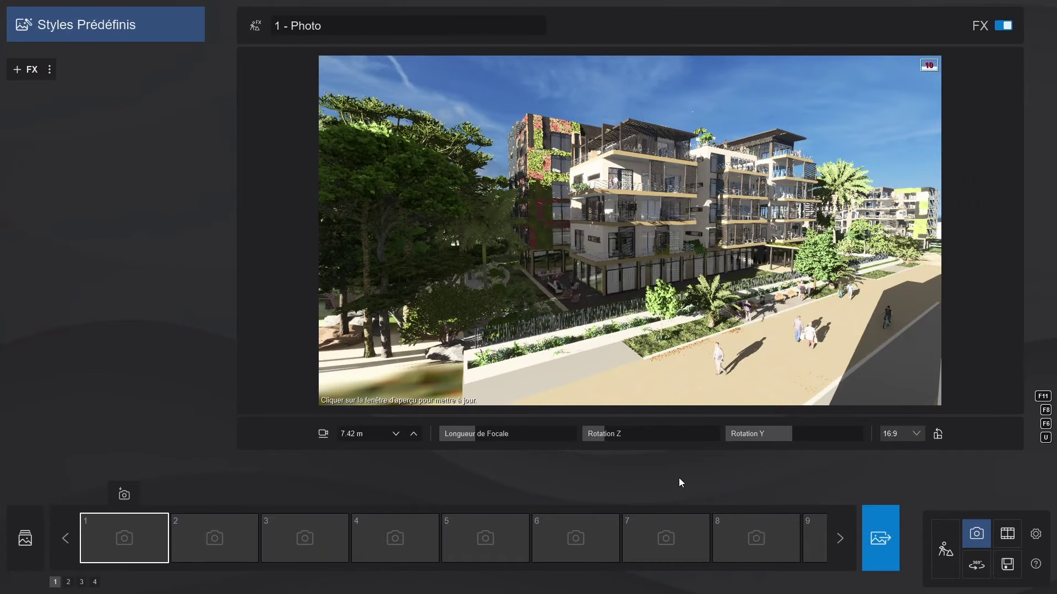
Frame the building's corner facade and promenade for photo 1, adjusting the camera position and setting the focal length to about 22 mm
{"action": "right_click_drag", "start_coordinate": [634, 310], "coordinate": [658, 309]}
{"action": "key", "text": "w"}
{"action": "key", "text": "e"}
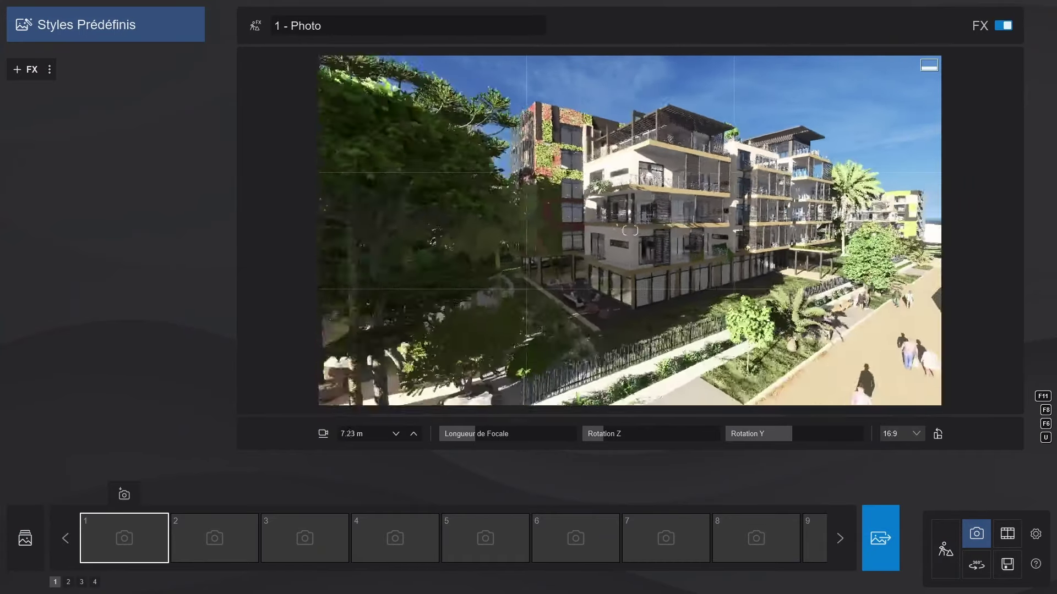
{"action": "key", "text": "q"}
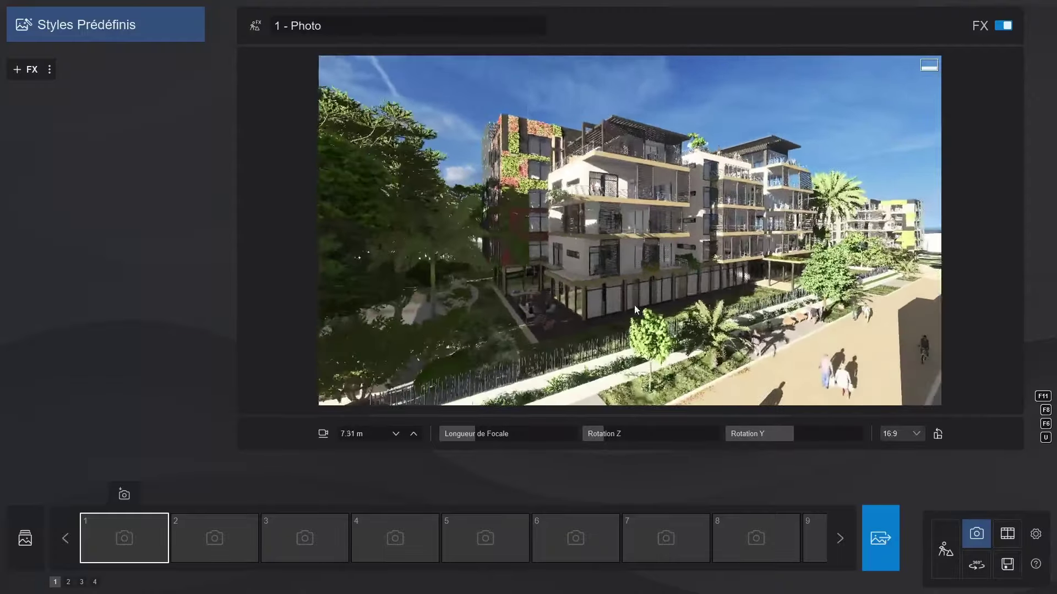
{"action": "left_click_drag", "start_coordinate": [484, 436], "coordinate": [488, 436]}
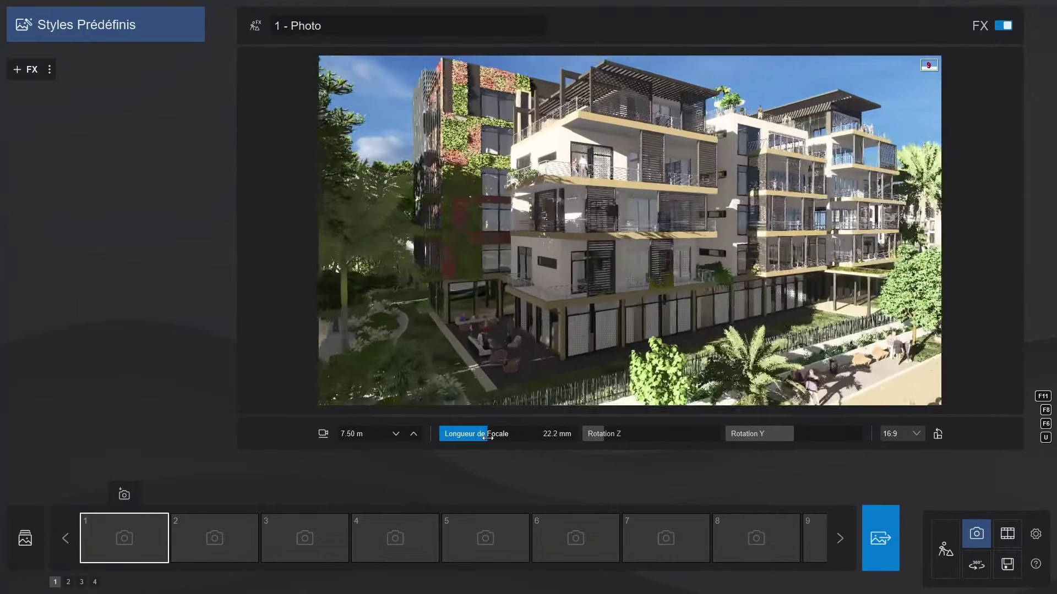
{"action": "key", "text": "s"}
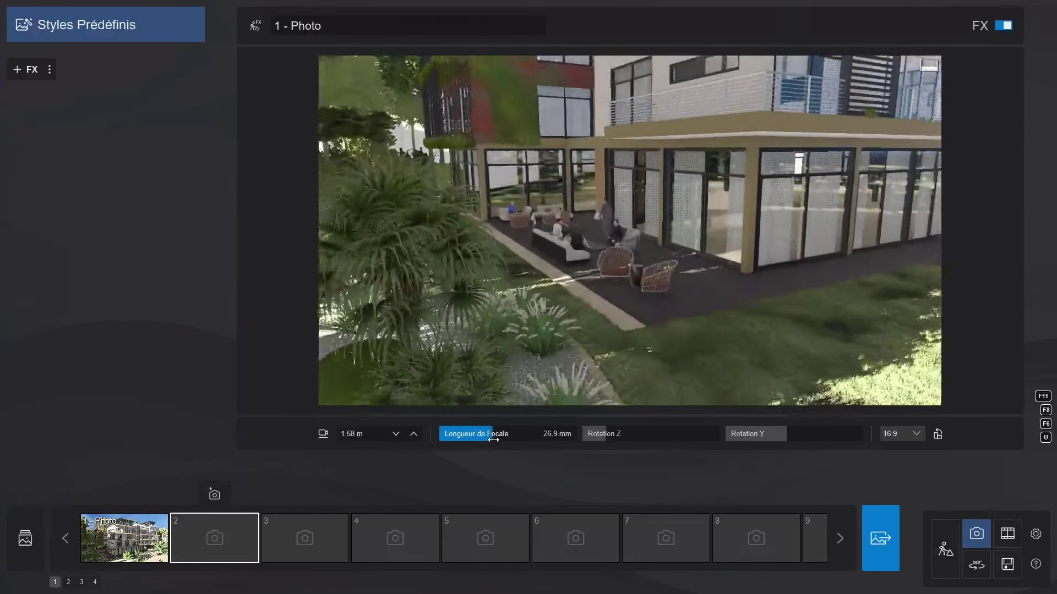
Save the ground-floor terrace view as photo 2 and the elevated entrance facade view as photo 3, and recall the saved views
{"action": "left_click", "coordinate": [214, 496]}
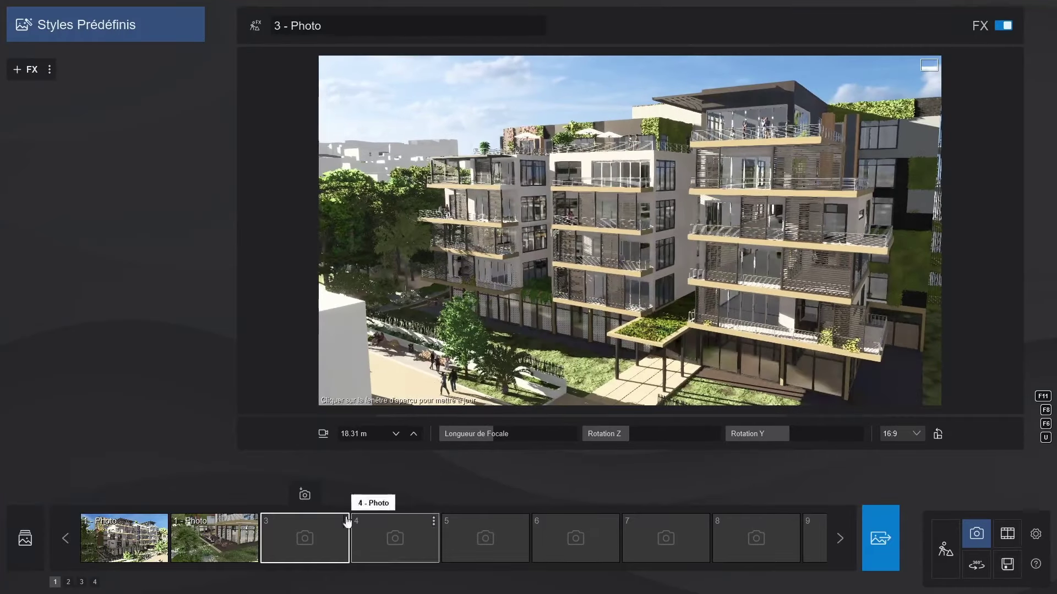
{"action": "left_click", "coordinate": [303, 494]}
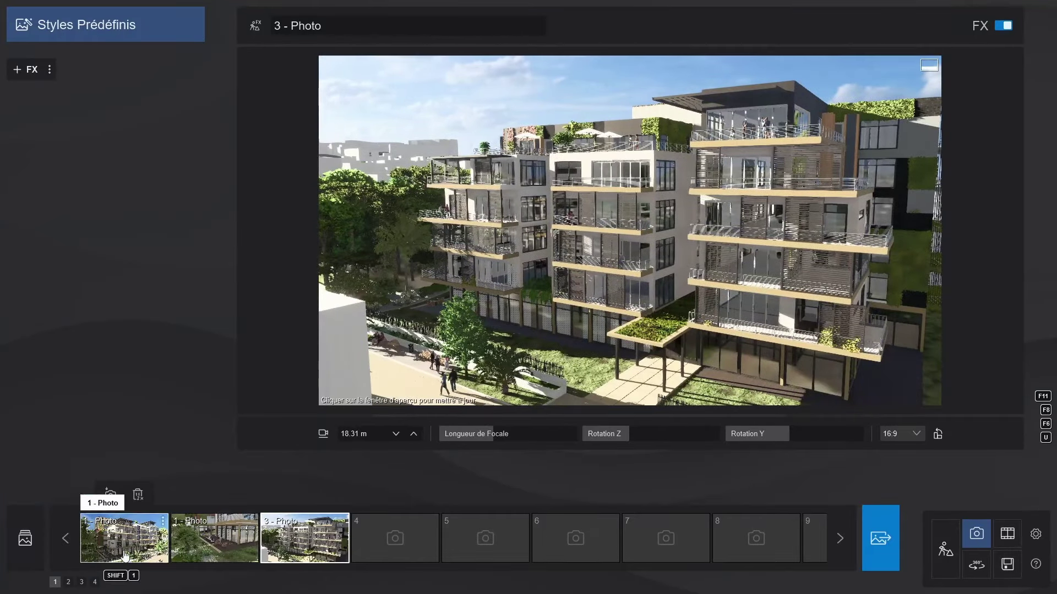
{"action": "left_click", "coordinate": [124, 543]}
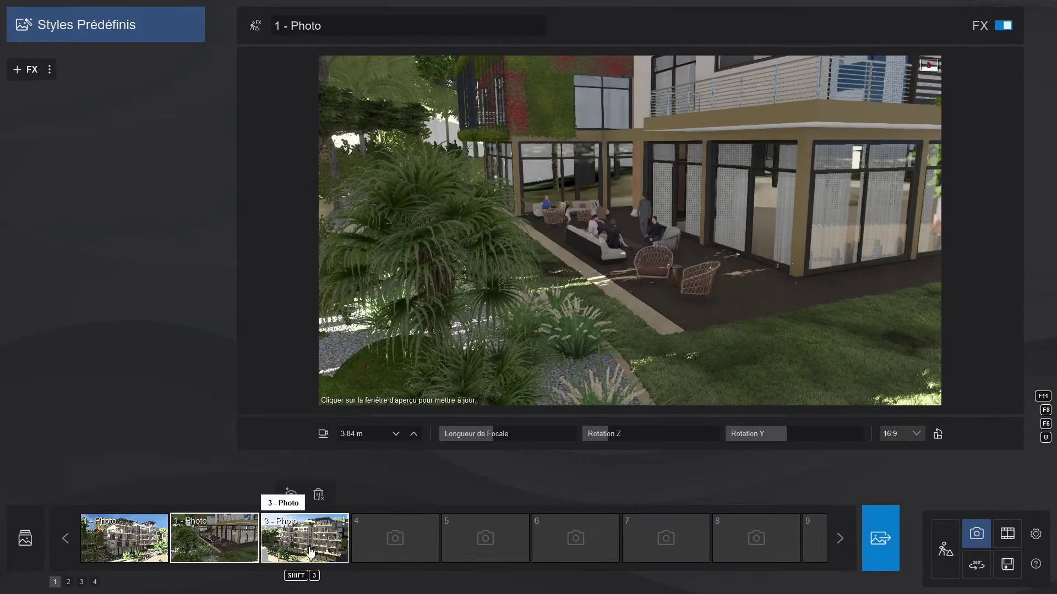
{"action": "left_click", "coordinate": [310, 552]}
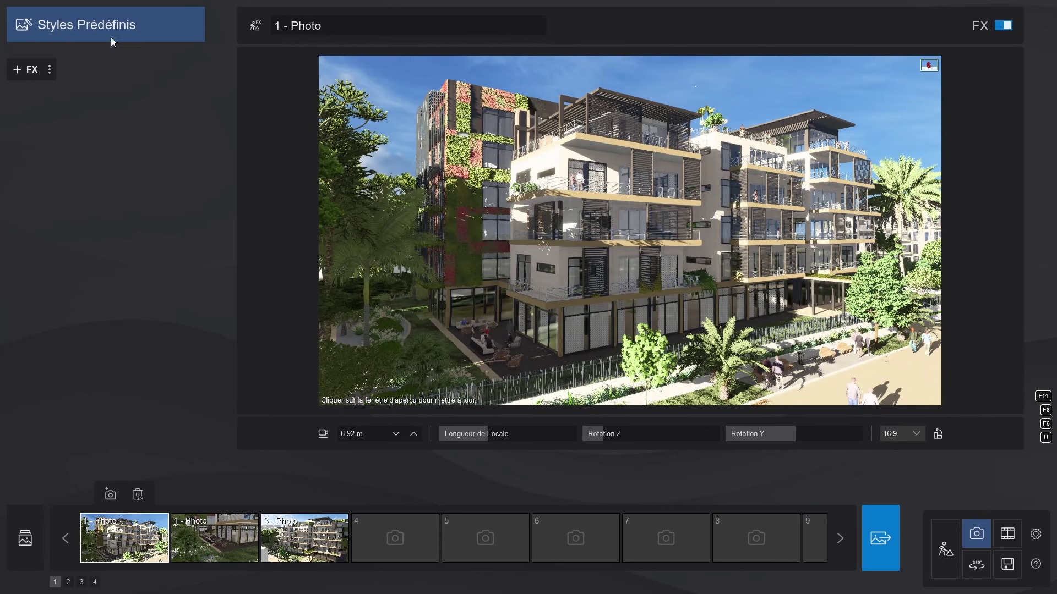
Apply the Jour style to photo 1 and adjust the settings of its Ciels réalistes effect
{"action": "left_click", "coordinate": [115, 38]}
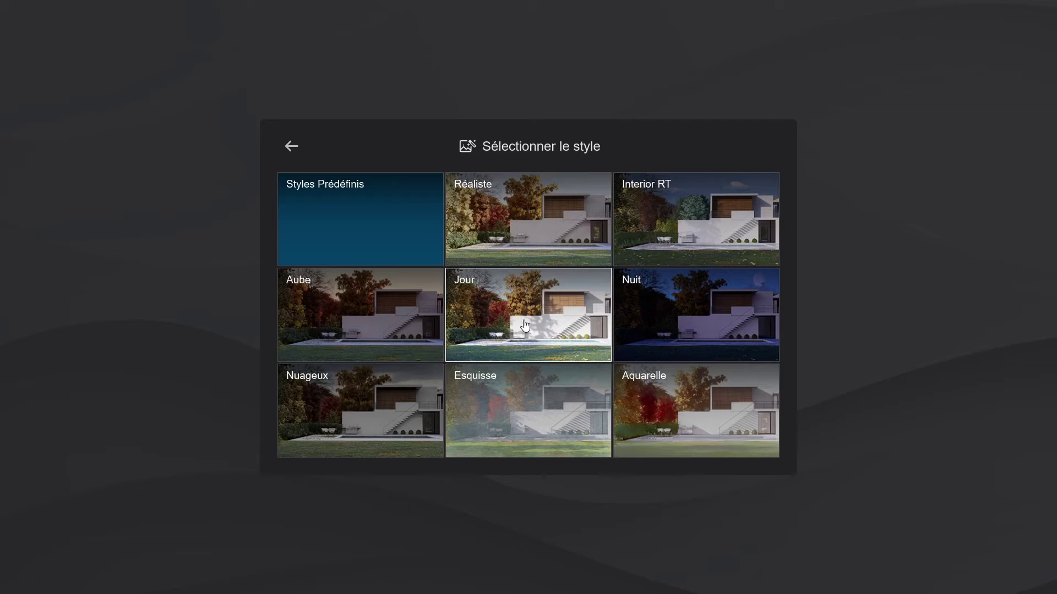
{"action": "left_click", "coordinate": [525, 325]}
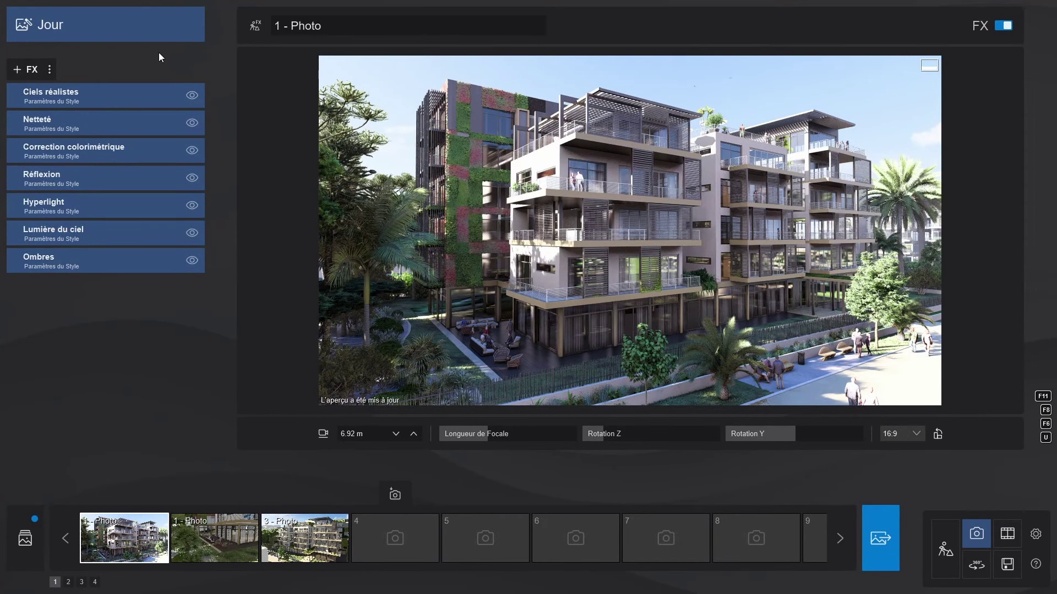
{"action": "left_click", "coordinate": [135, 97]}
{"action": "left_click_drag", "start_coordinate": [97, 160], "coordinate": [68, 157]}
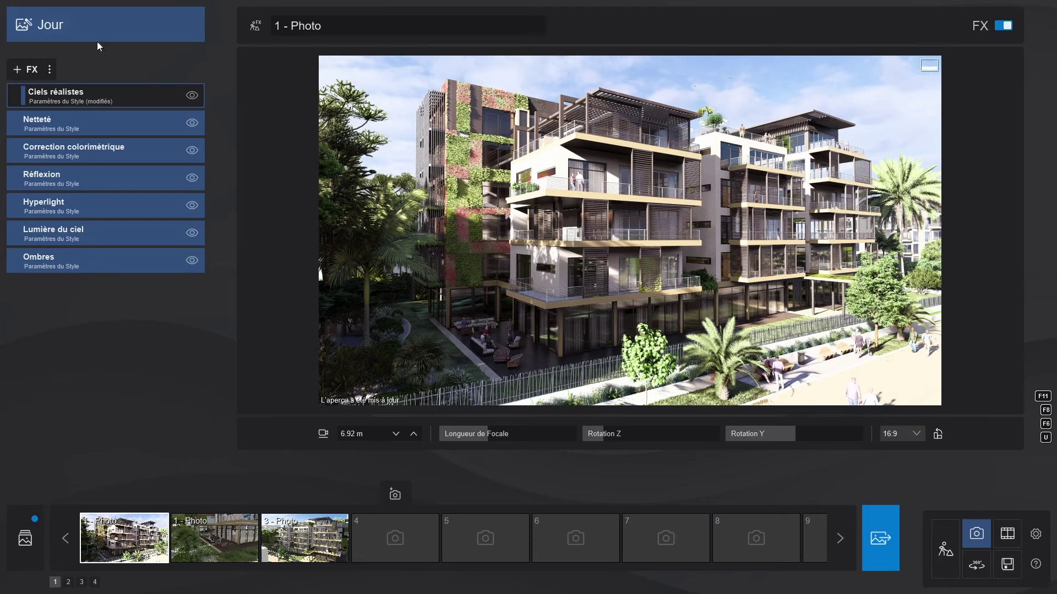
Find the Soleil effect among the lighting effects and add it to photo 1
{"action": "left_click", "coordinate": [31, 67]}
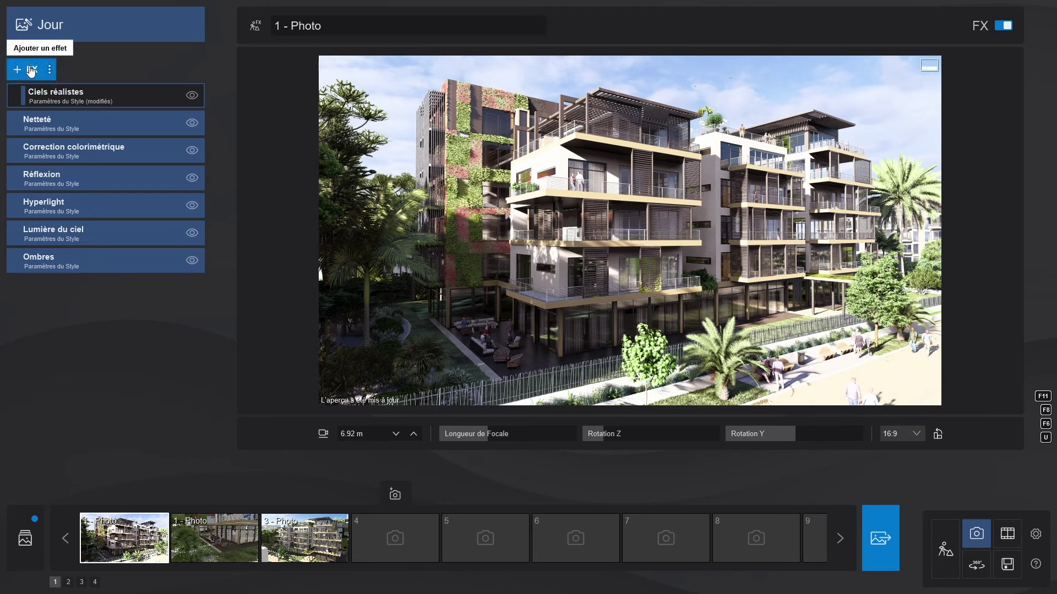
{"action": "left_click", "coordinate": [342, 212]}
{"action": "left_click", "coordinate": [395, 211]}
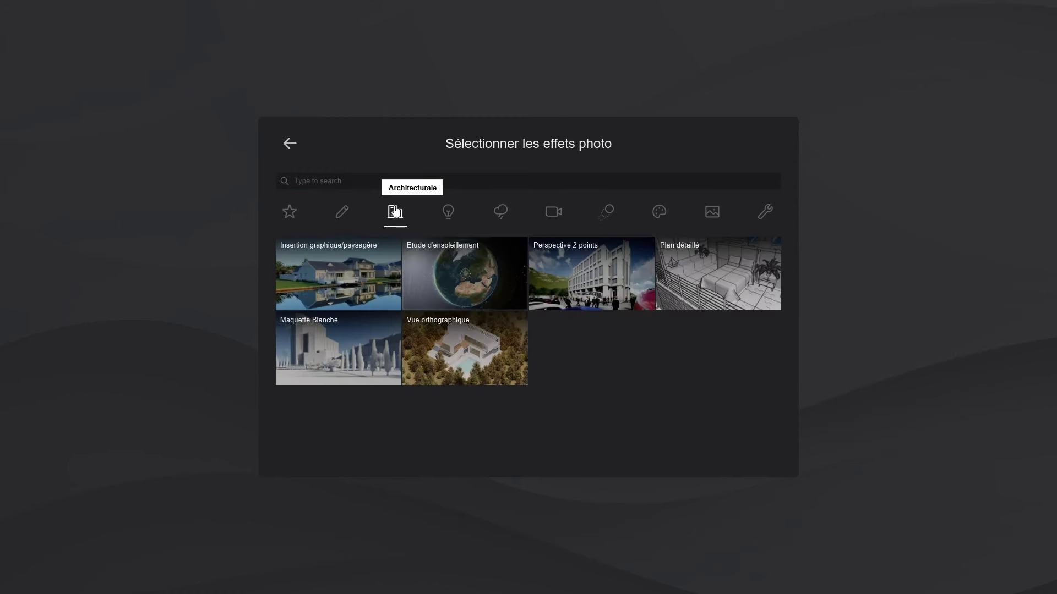
{"action": "left_click", "coordinate": [448, 212]}
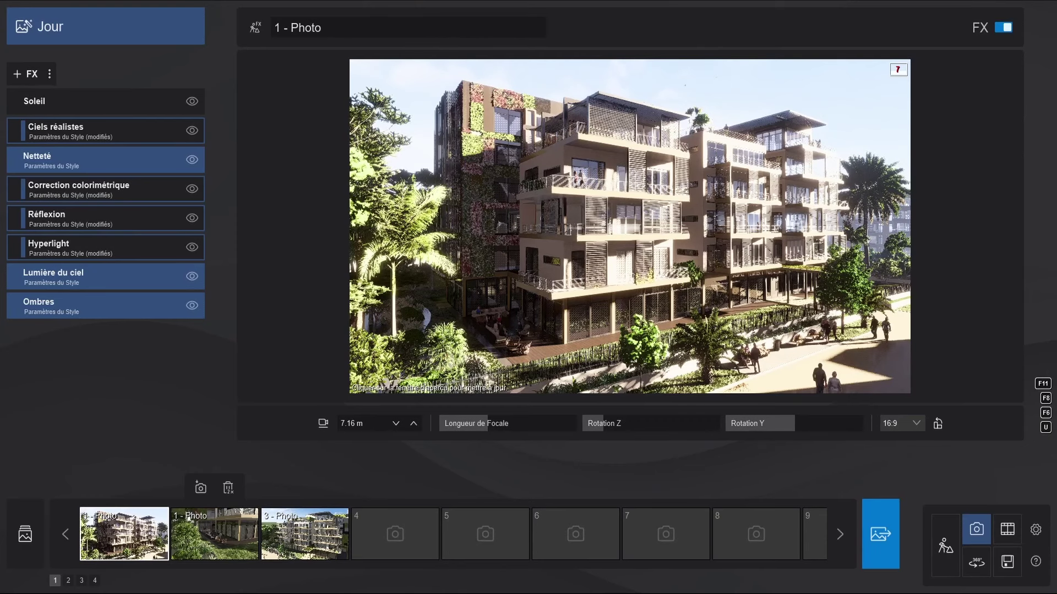
Add the Déflecteur de lentilles effect to photo 1 and set its Luminosité globale to 0.0
{"action": "left_click", "coordinate": [26, 73]}
{"action": "left_click", "coordinate": [553, 207]}
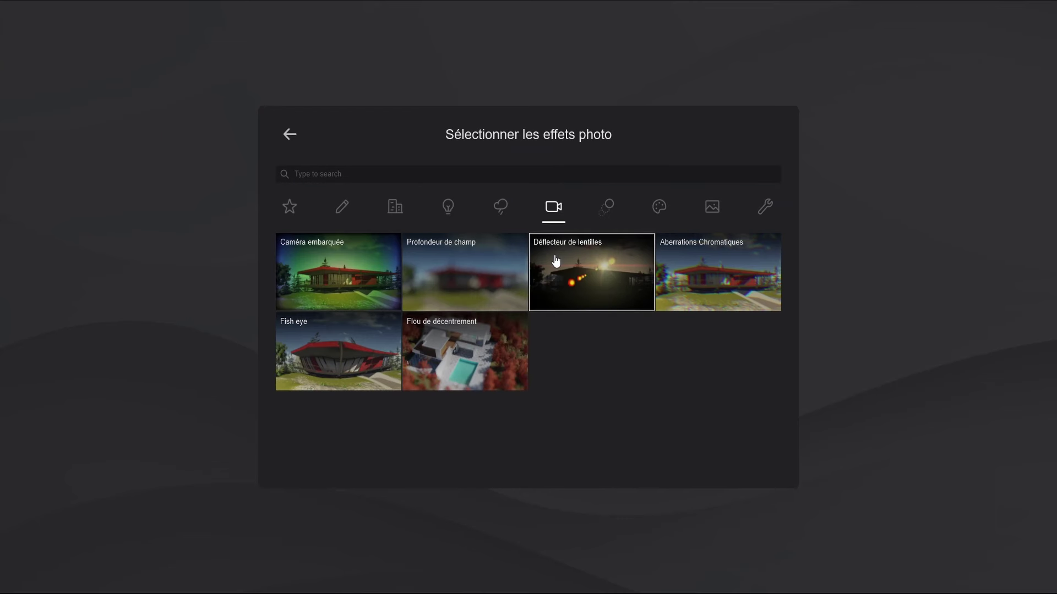
{"action": "left_click", "coordinate": [552, 261]}
{"action": "left_click_drag", "start_coordinate": [48, 223], "coordinate": [1, 226]}
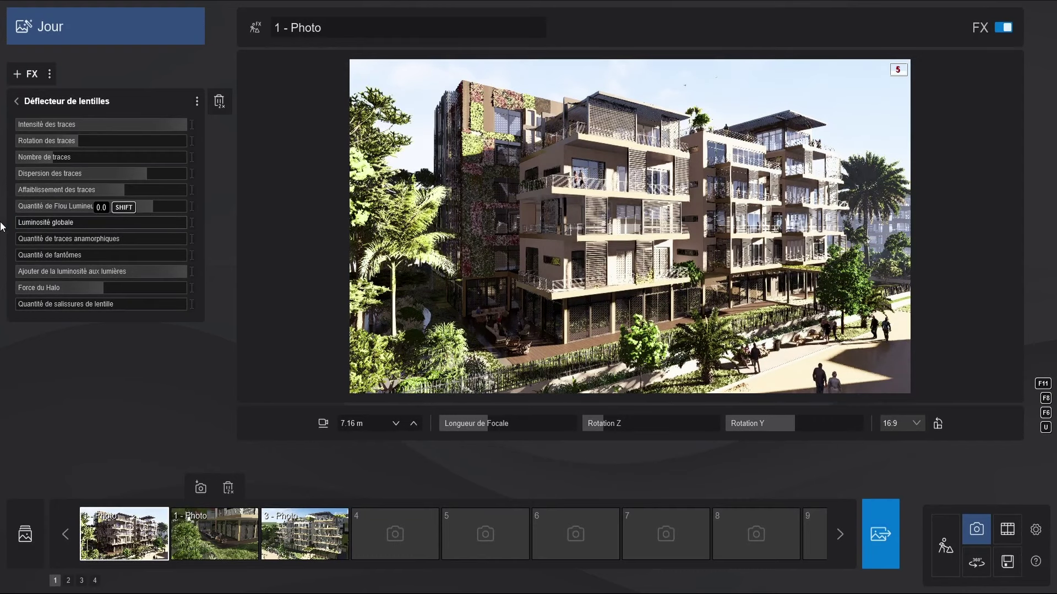
Add the Brouillards/Poussières effect to photo 1, adjust its first setting and open the options of the effects list
{"action": "left_click", "coordinate": [31, 77]}
{"action": "left_click", "coordinate": [500, 207]}
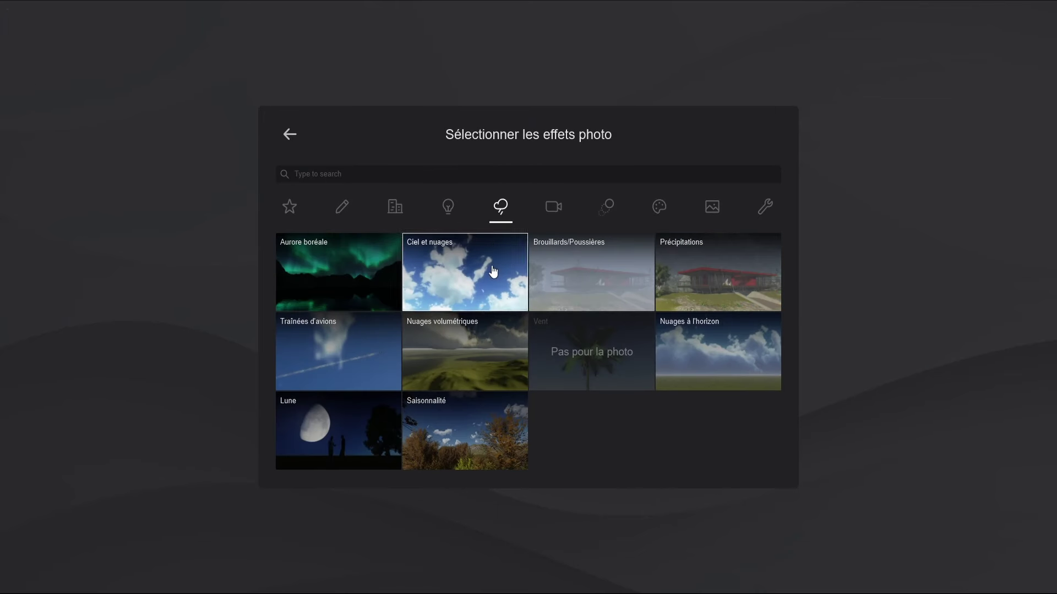
{"action": "left_click", "coordinate": [556, 280]}
{"action": "mouse_move", "coordinate": [87, 123]}
{"action": "left_mouse_down"}
{"action": "mouse_move", "coordinate": [70, 144]}
{"action": "mouse_move", "coordinate": [94, 126]}
{"action": "left_mouse_up"}
{"action": "left_click", "coordinate": [17, 101]}
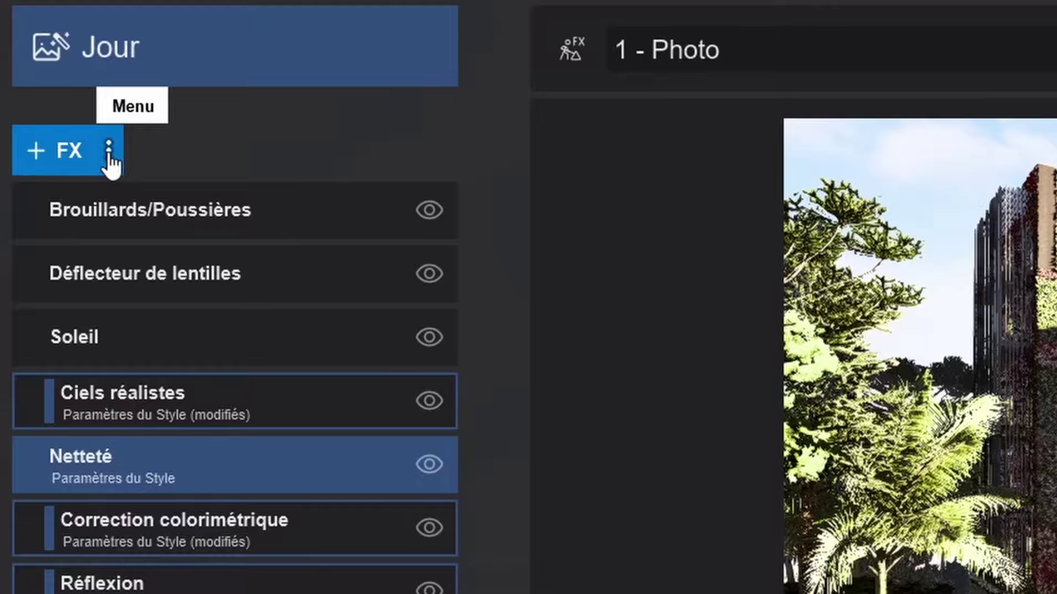
{"action": "left_click", "coordinate": [49, 74]}
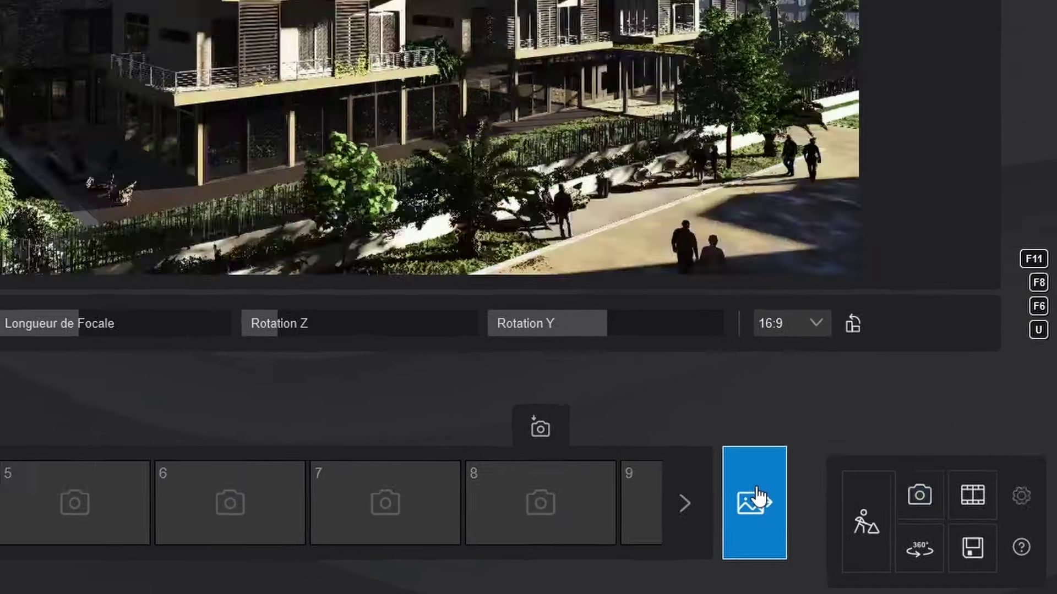
Start rendering the current view at Full HD, 1920x1080
{"action": "left_click", "coordinate": [710, 481]}
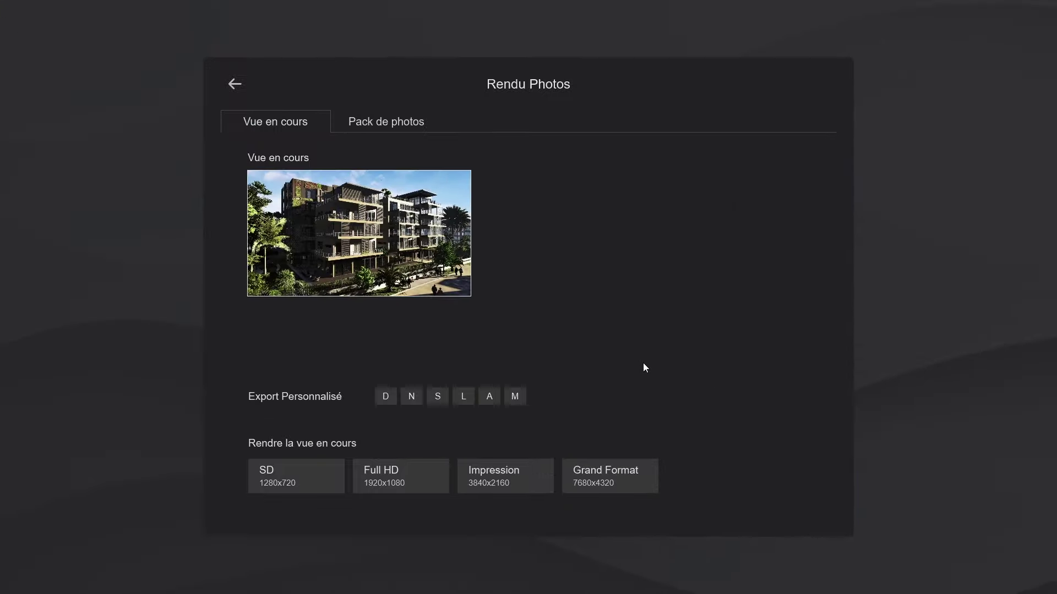
{"action": "left_click", "coordinate": [405, 483]}
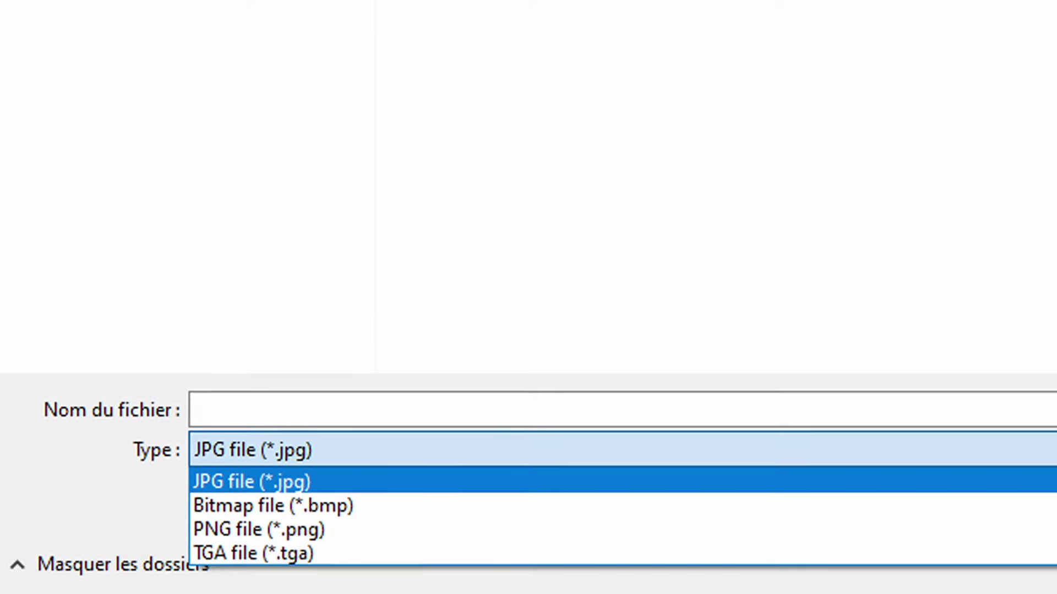